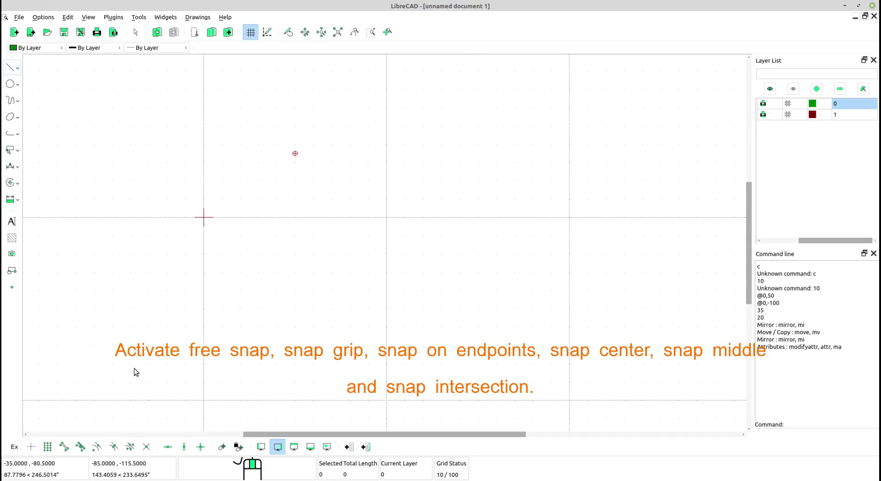
Step: Enable free, endpoint, centre, middle-point and intersection snapping, leaving snap-on-entity off
left_click(32, 448)
left_click(71, 451)
left_click(81, 449)
left_click(81, 451)
left_click(97, 451)
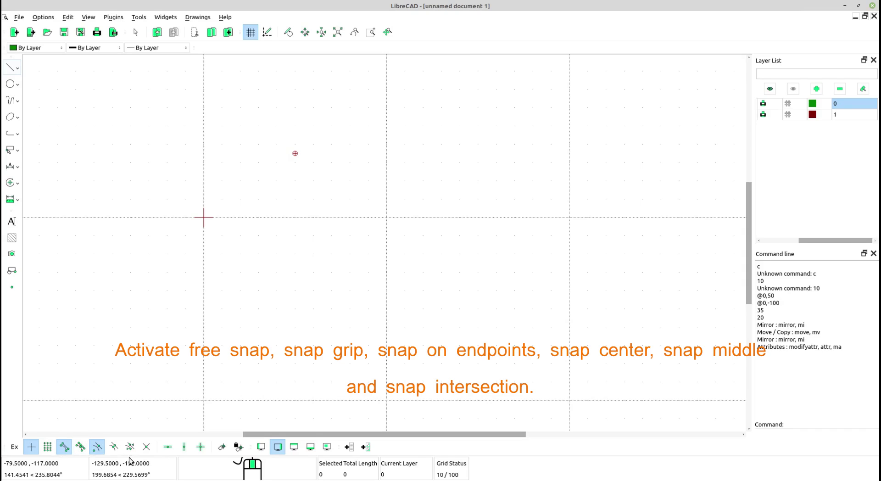
left_click(114, 449)
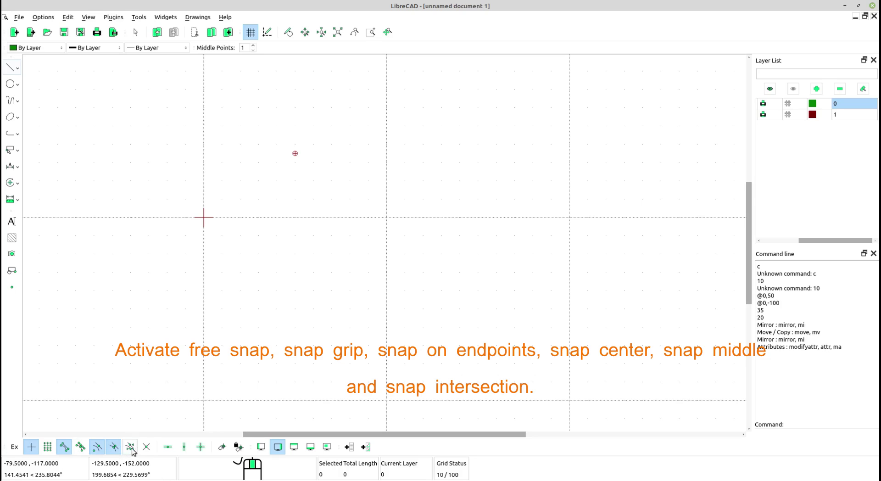
left_click(146, 451)
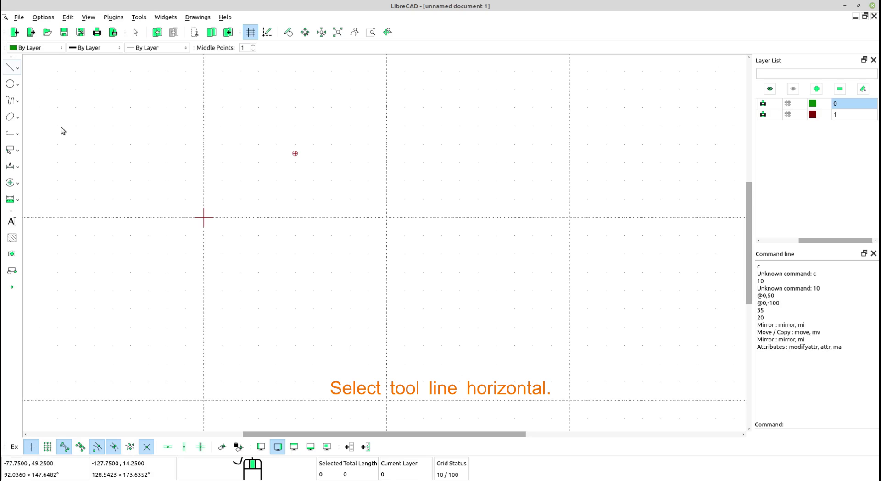
Step: Place a 100-unit horizontal line on the canvas, then end the line command
left_click(14, 68)
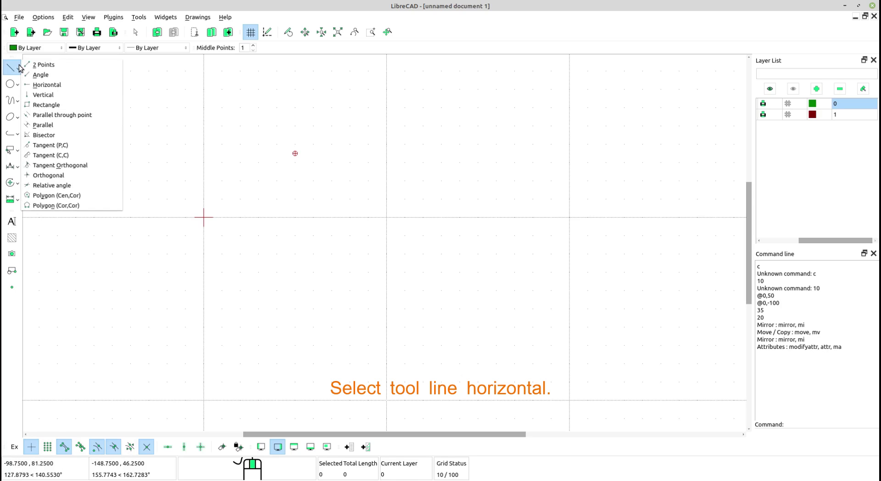
left_click(52, 86)
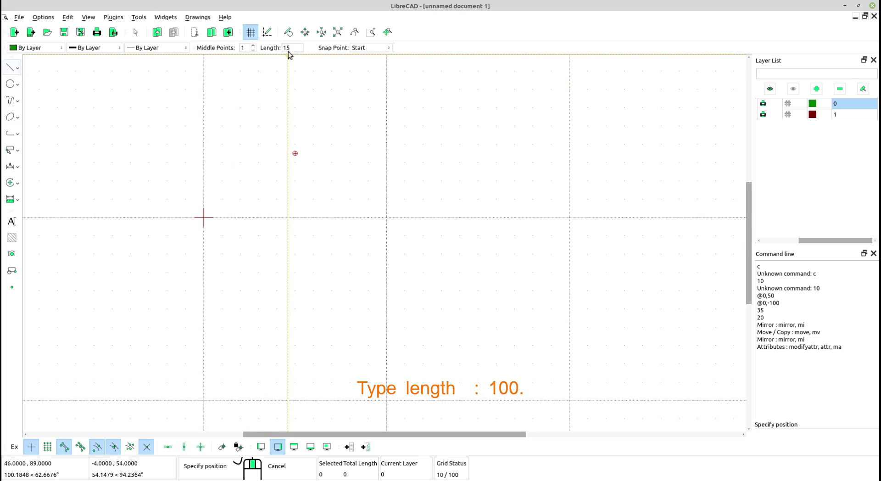
left_click_drag(297, 48, 277, 50)
type("100")
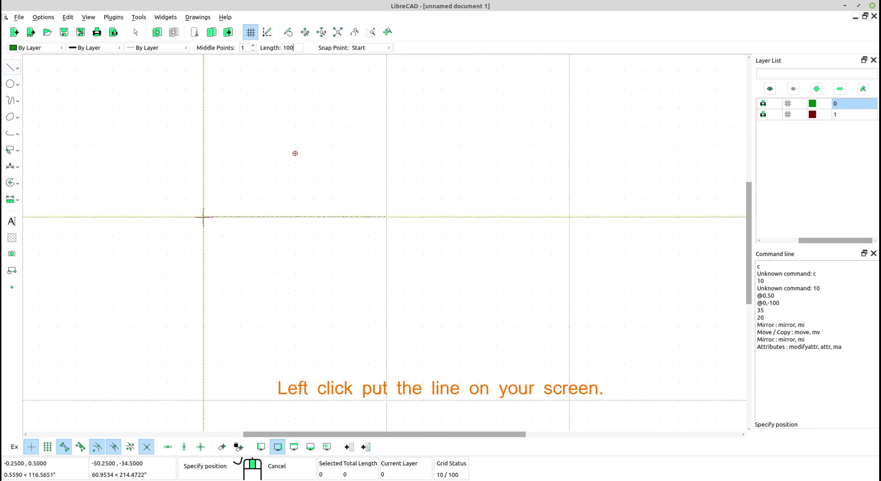
scroll(204, 218, "down", 2)
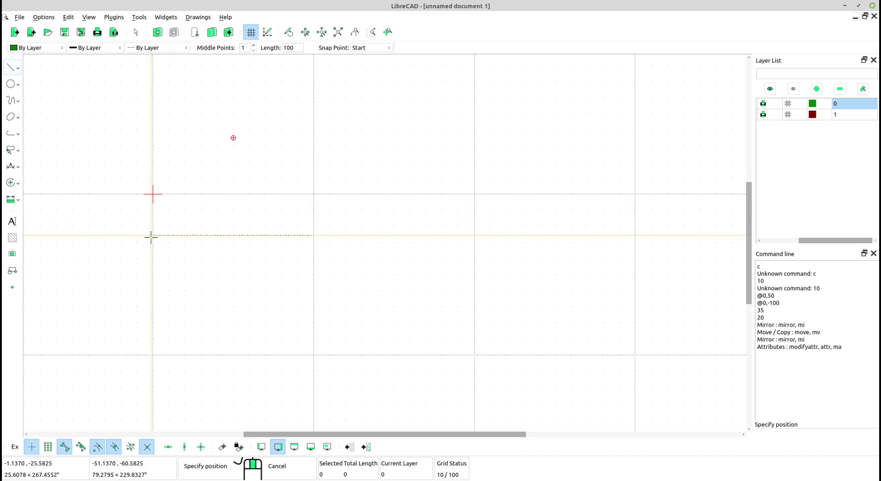
left_click(190, 244)
scroll(275, 260, "up", 2)
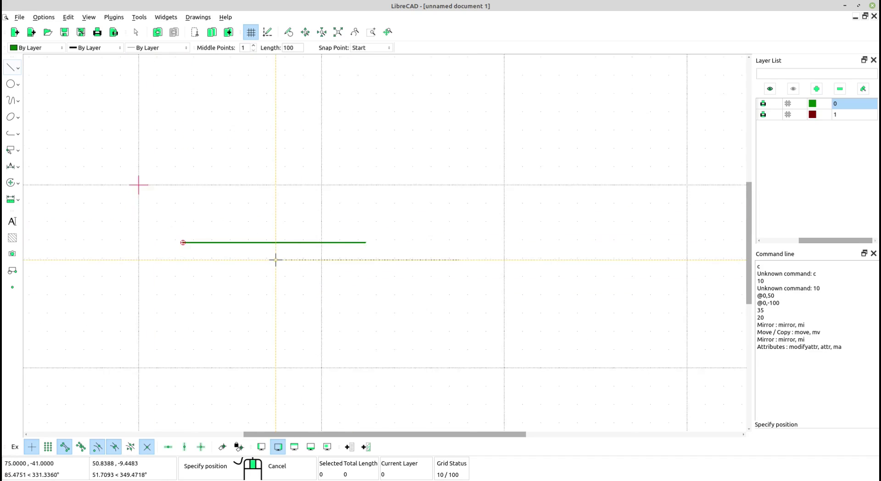
scroll(292, 271, "down", 1)
scroll(296, 272, "up", 1)
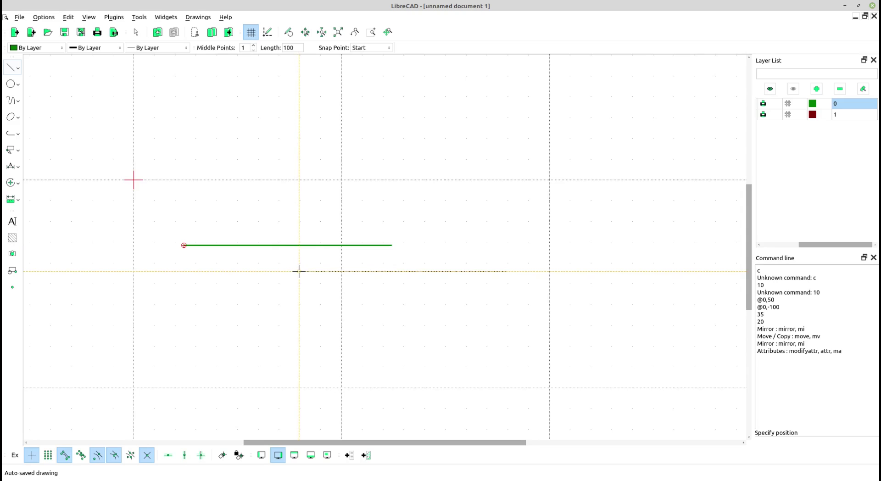
key("Escape")
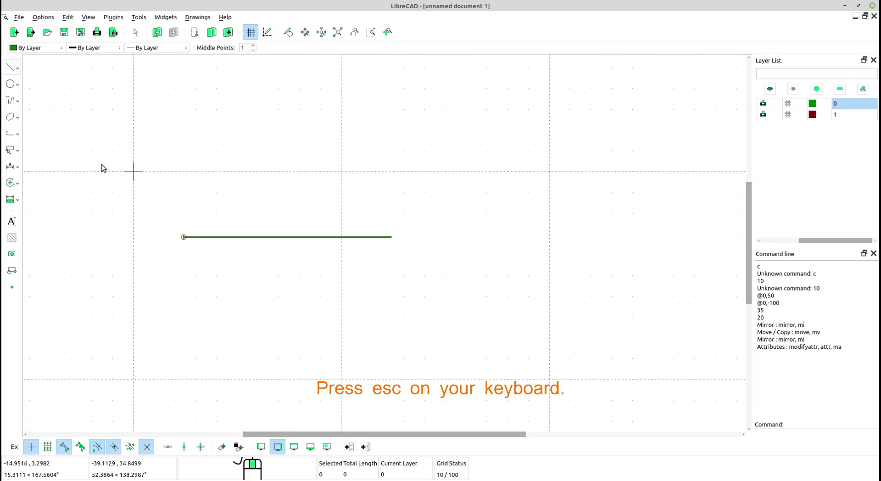
Step: Raise a 35-unit vertical line from the horizontal line's midpoint, forming an inverted T
left_click(18, 70)
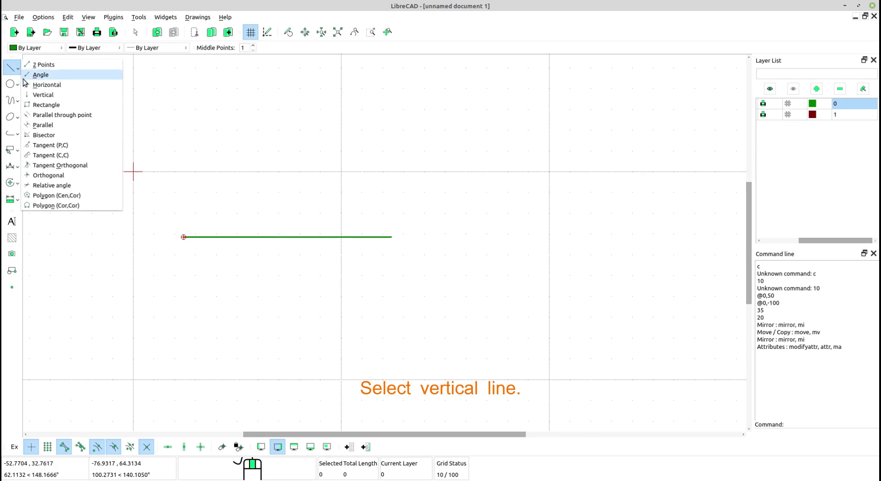
left_click(51, 97)
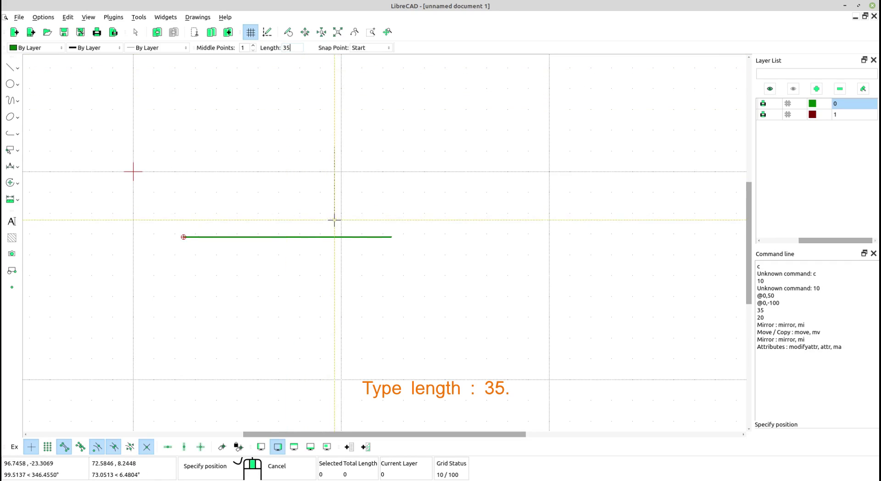
left_click(288, 237)
scroll(294, 237, "up", 1)
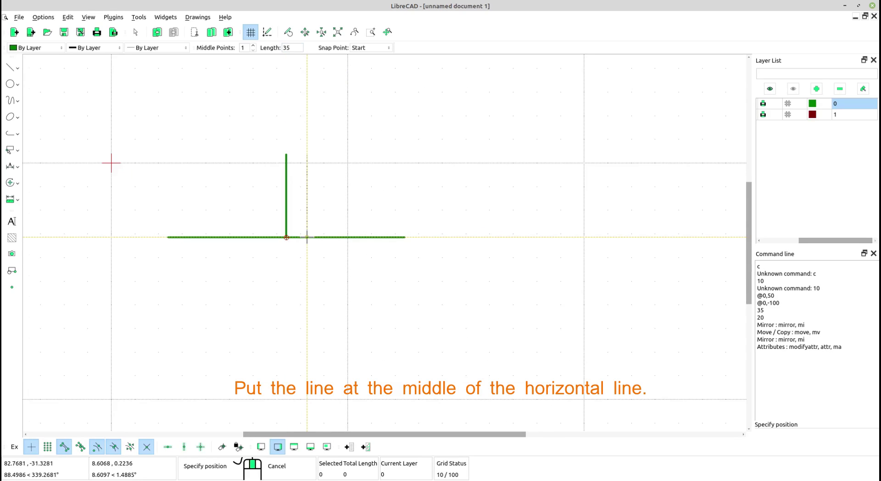
right_click(354, 105)
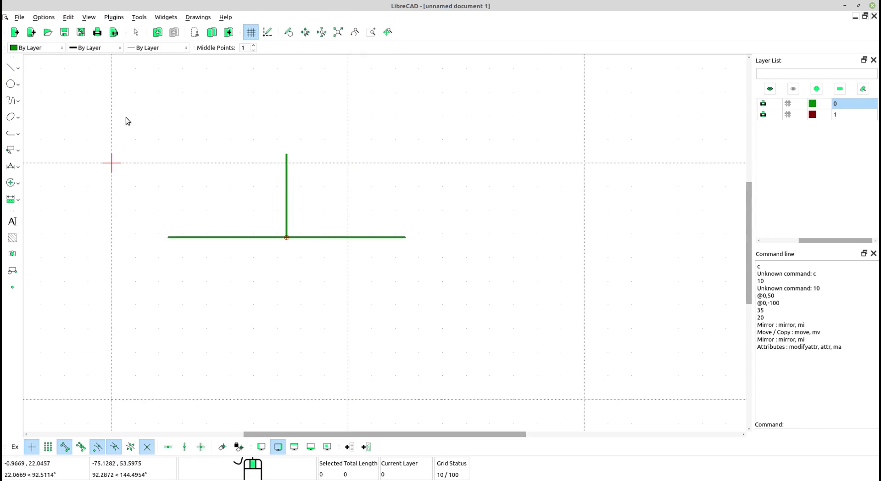
Step: Draw a circle of radius 35 centred on the vertical line's top endpoint
left_click(17, 86)
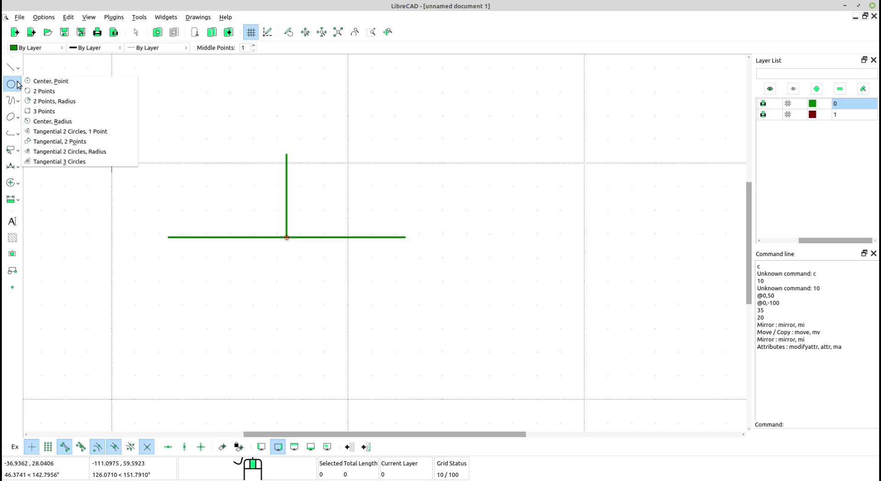
left_click(68, 82)
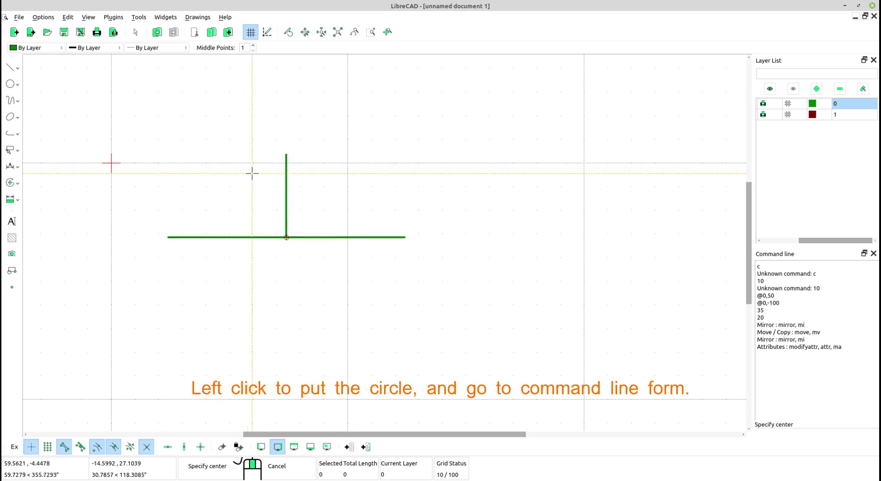
left_click(287, 155)
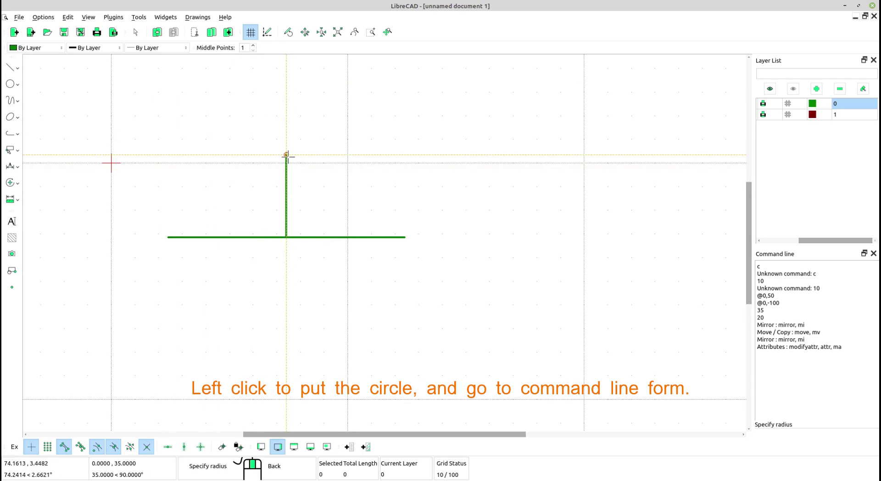
left_click(764, 434)
type("3")
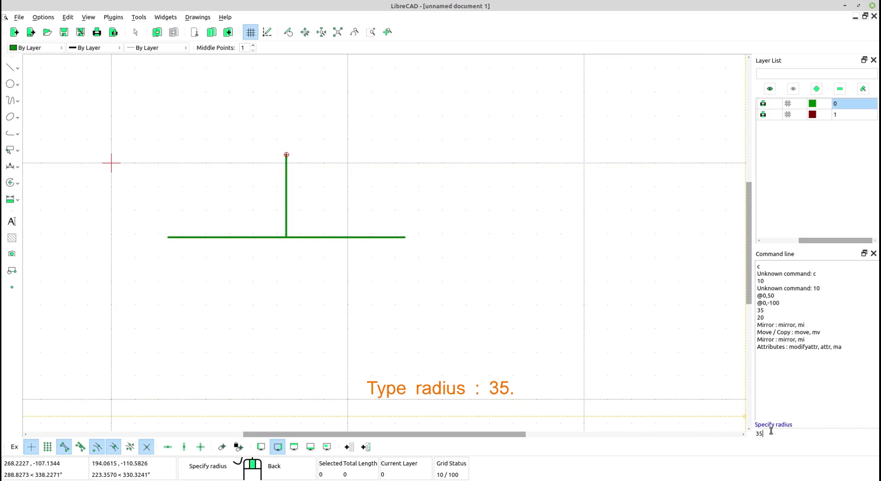
type("5")
key("Return")
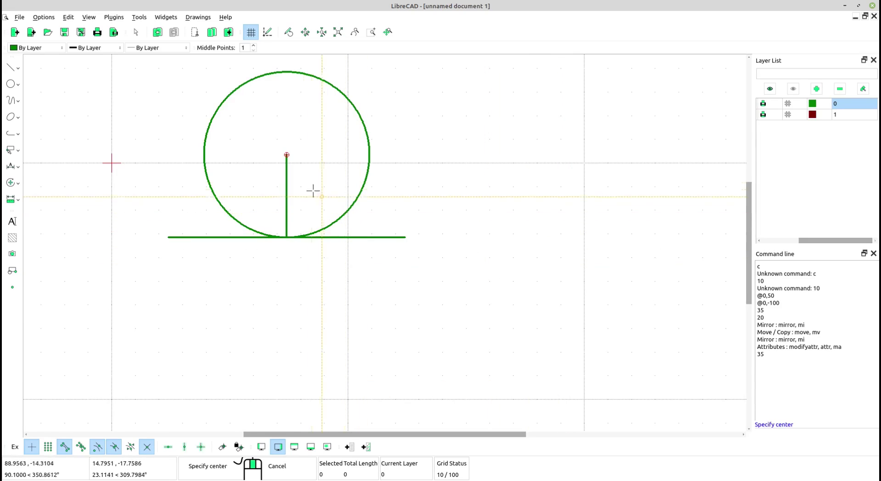
Step: Draw a concentric radius-20 circle on the same centre as the radius-35 circle
left_click(285, 154)
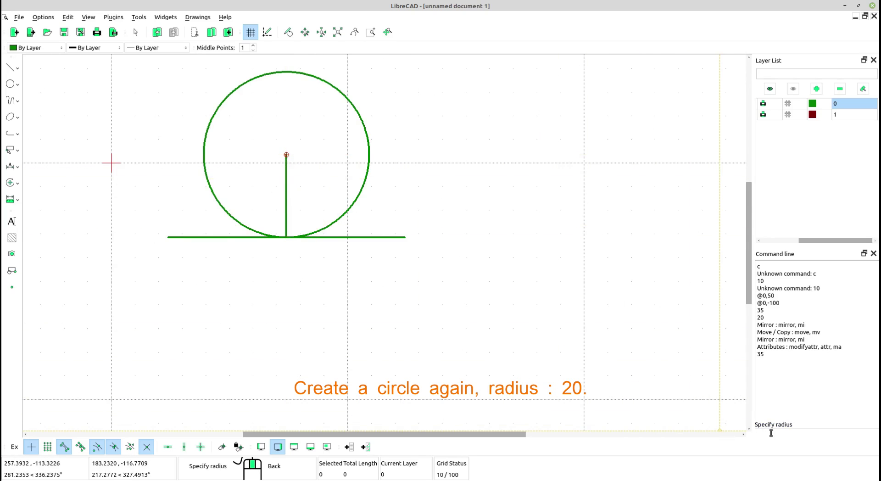
type("20")
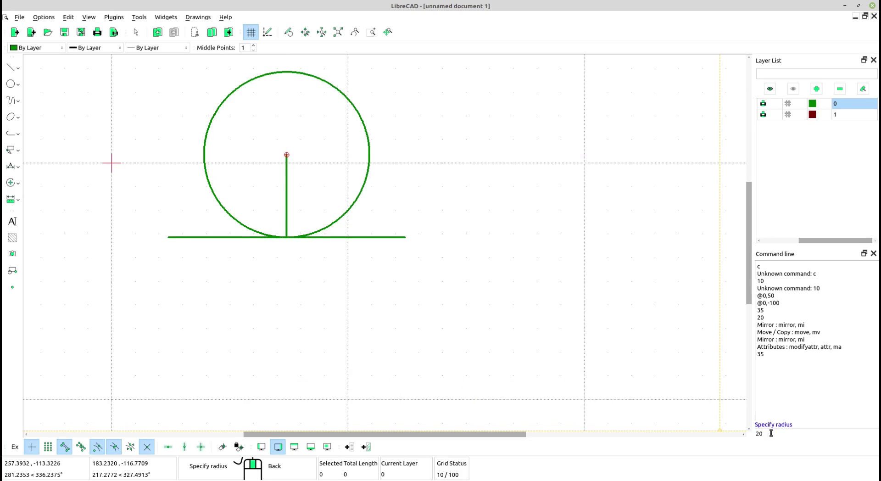
key("Return")
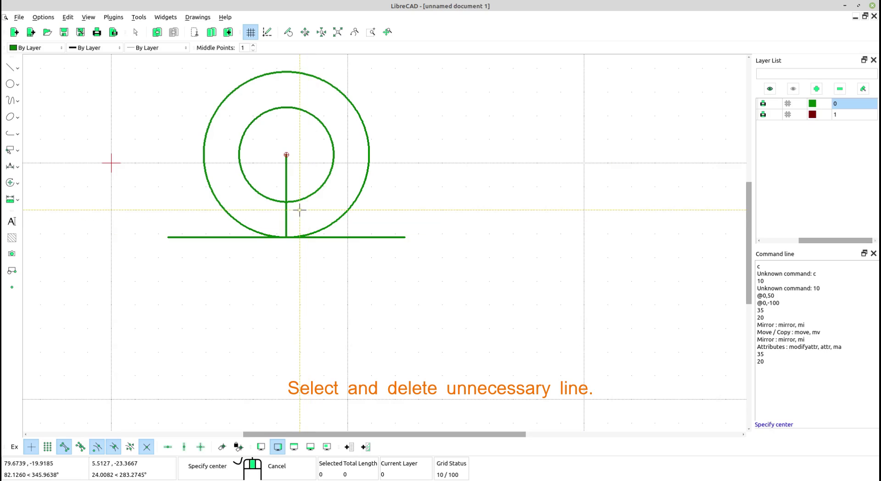
Step: Delete the vertical construction line, keeping both circles and the base line
right_click(289, 181)
scroll(285, 182, "down", 3)
scroll(285, 181, "up", 2)
left_click(316, 230)
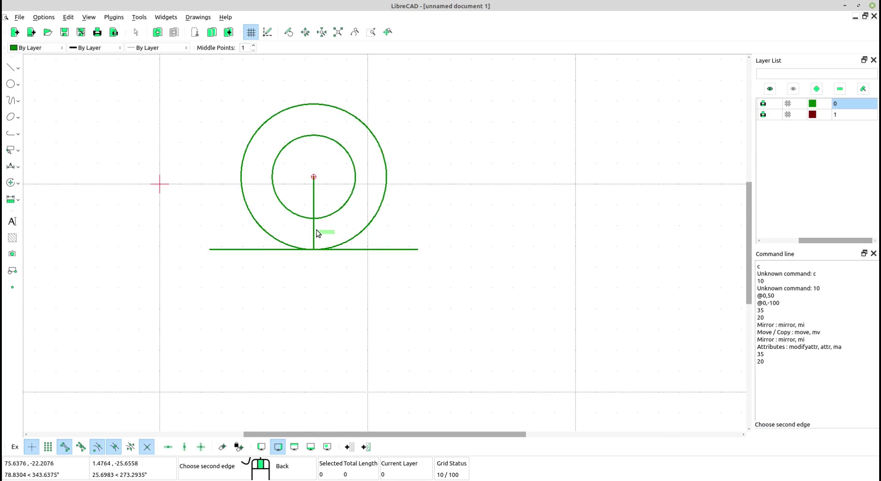
right_click(316, 231)
left_click(315, 232)
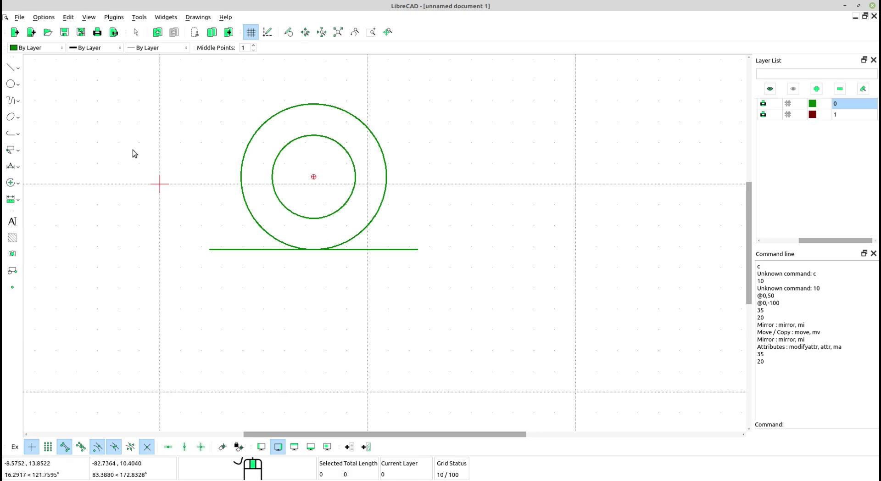
left_click(19, 70)
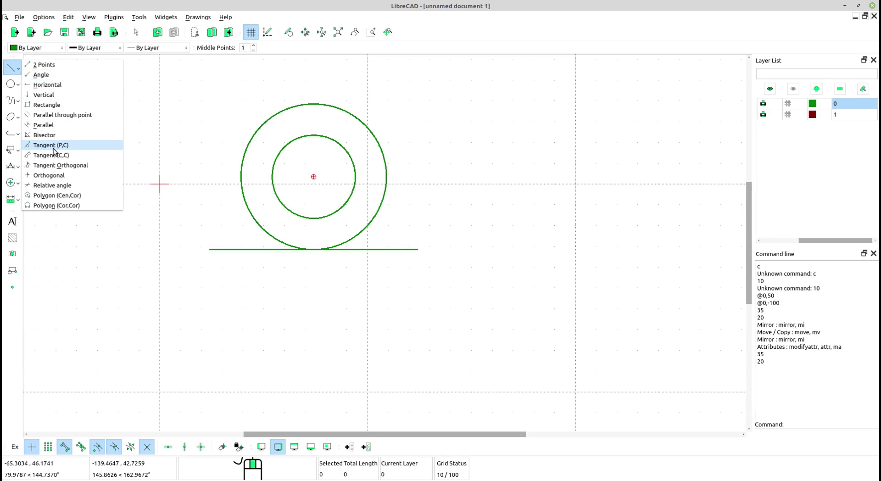
Step: Draw tangent lines from the base line's right and left ends to the outer circle
left_click(54, 147)
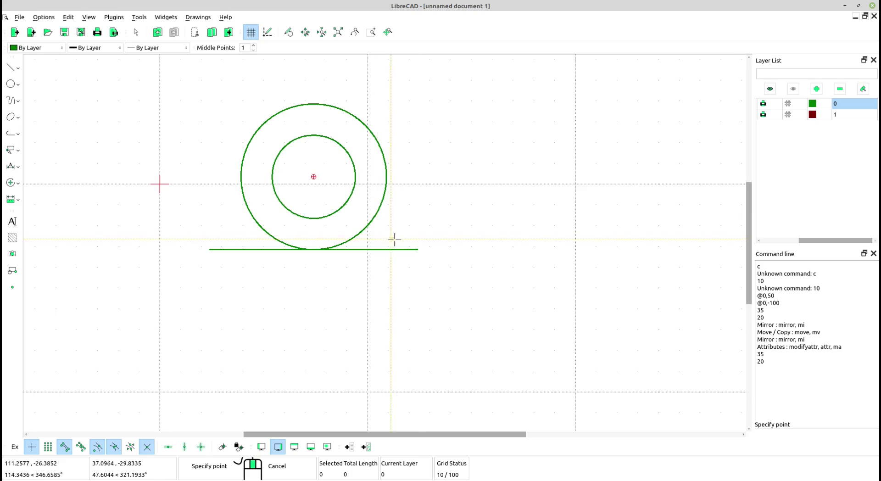
left_click(416, 249)
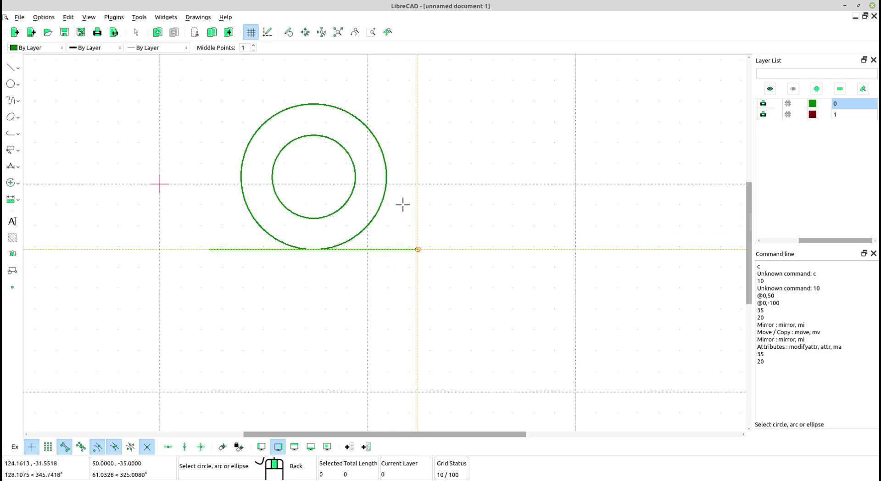
left_click(384, 160)
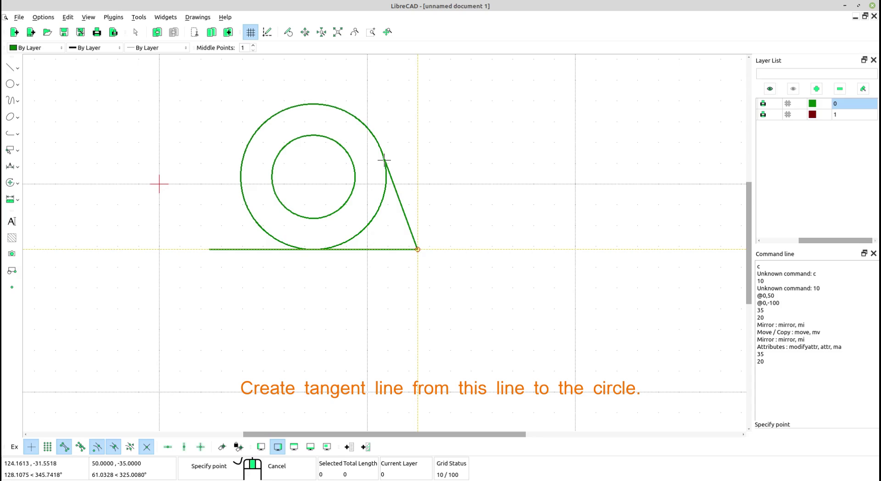
left_click(204, 250)
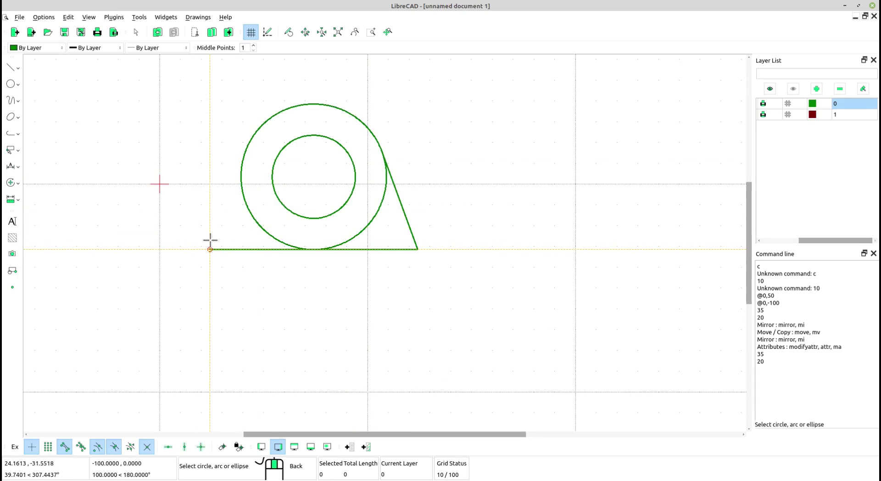
left_click(243, 166)
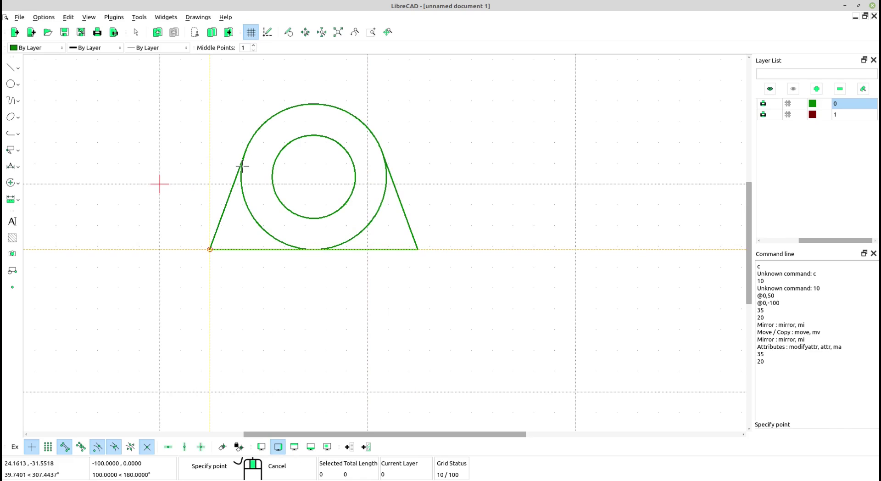
right_click(217, 172)
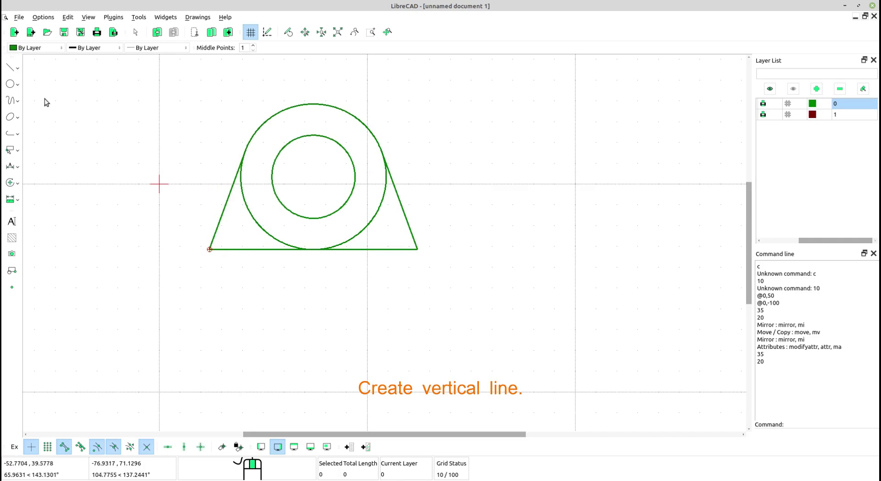
Step: Drop a 25-unit vertical line, snapped by its end point, from the triangle's bottom-right corner
left_click(17, 69)
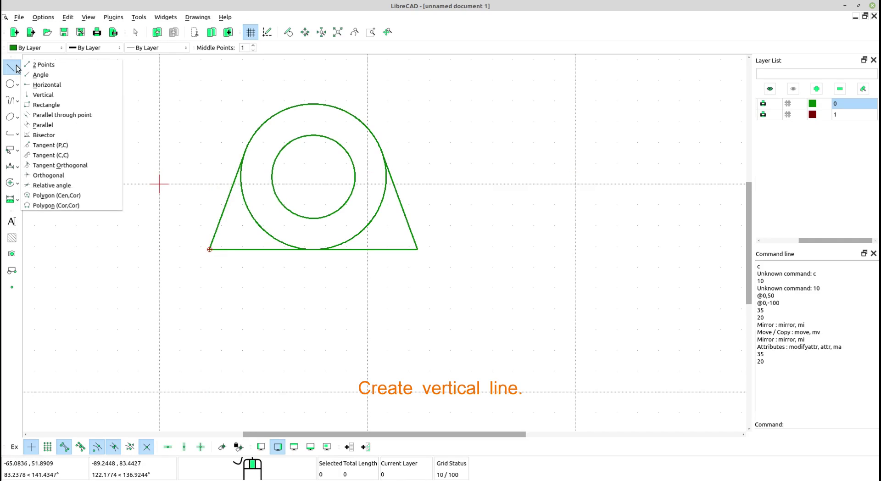
left_click(58, 95)
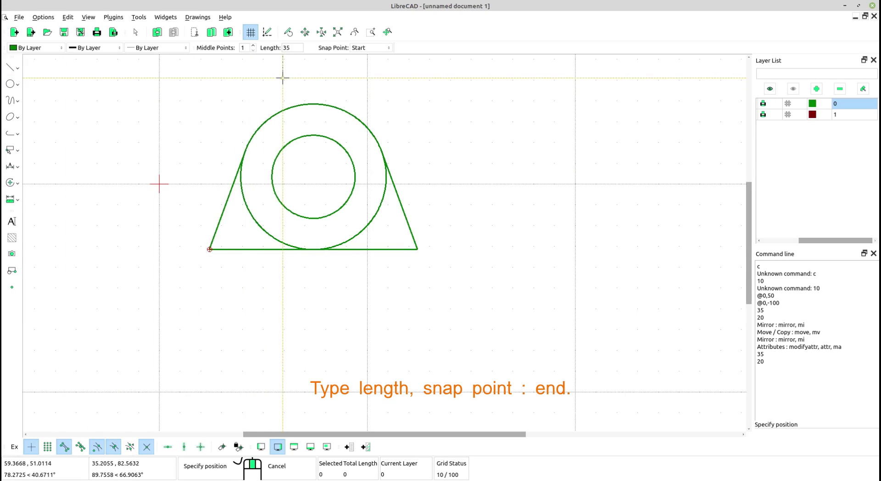
double_click(295, 48)
type("25")
left_click(375, 47)
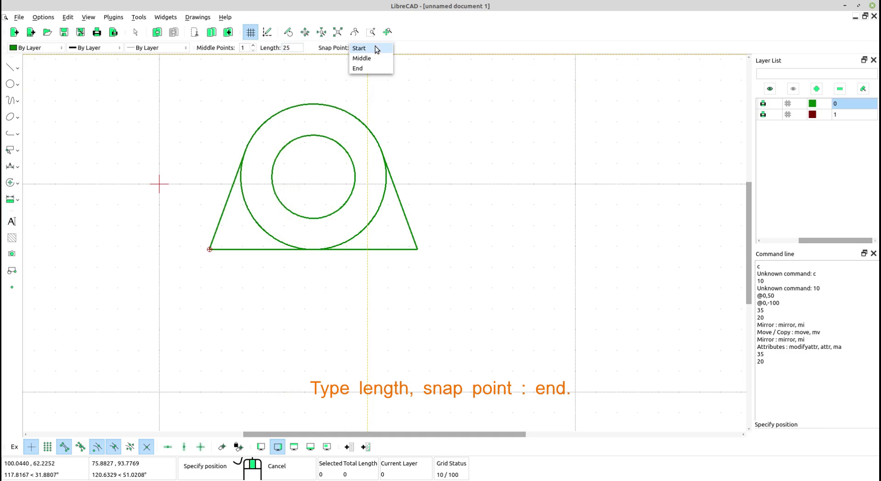
left_click(359, 69)
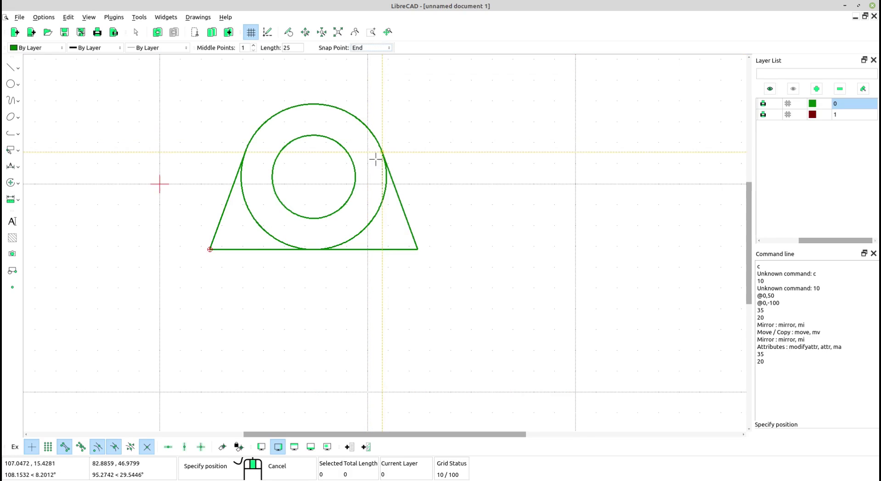
left_click(417, 249)
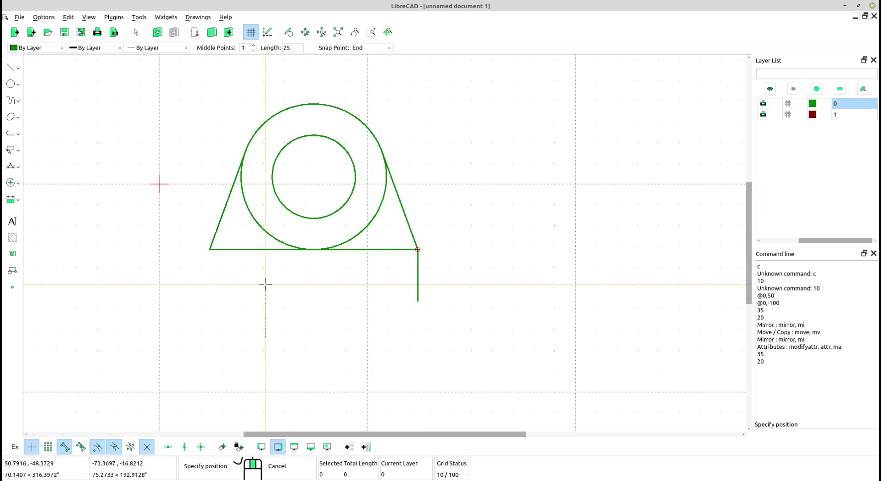
scroll(264, 280, "up", 2)
mouse_move(386, 274)
middle_mouse_down()
mouse_move(404, 277)
mouse_move(368, 289)
middle_mouse_up()
scroll(385, 285, "down", 2)
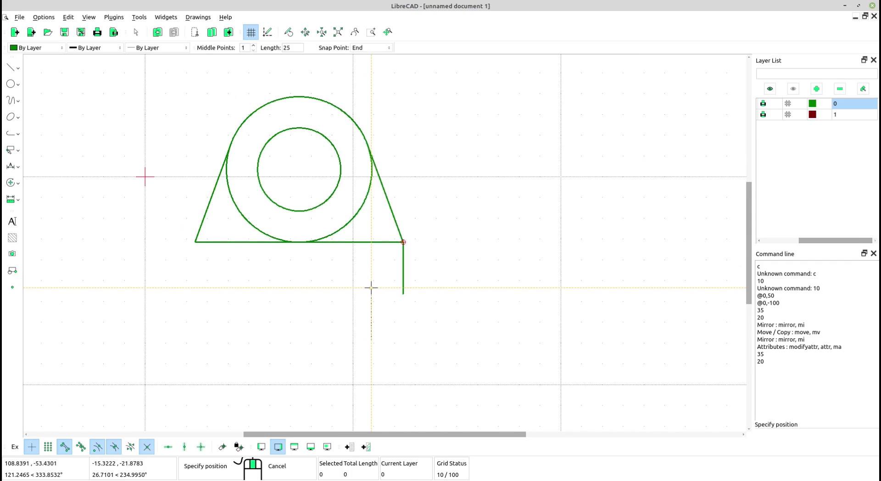
scroll(371, 288, "up", 1)
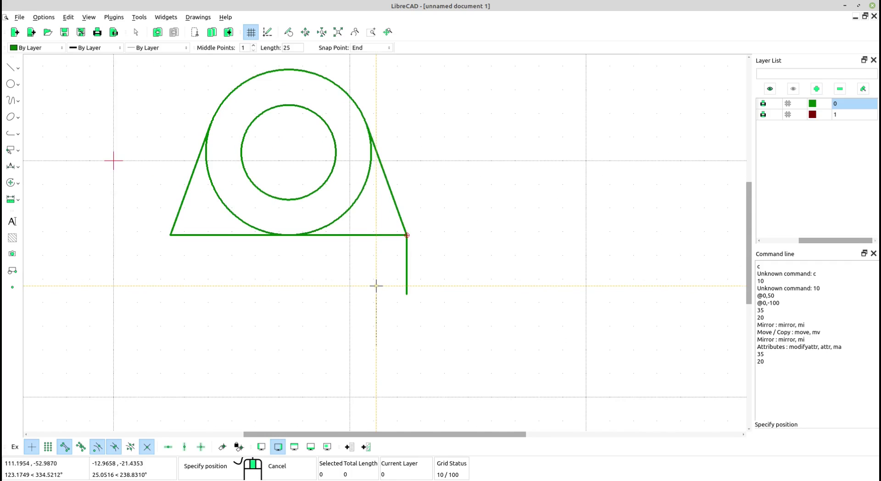
Step: Draw a 25-unit horizontal line, snapped by its end point, ending at the vertical line's bottom
left_click(17, 72)
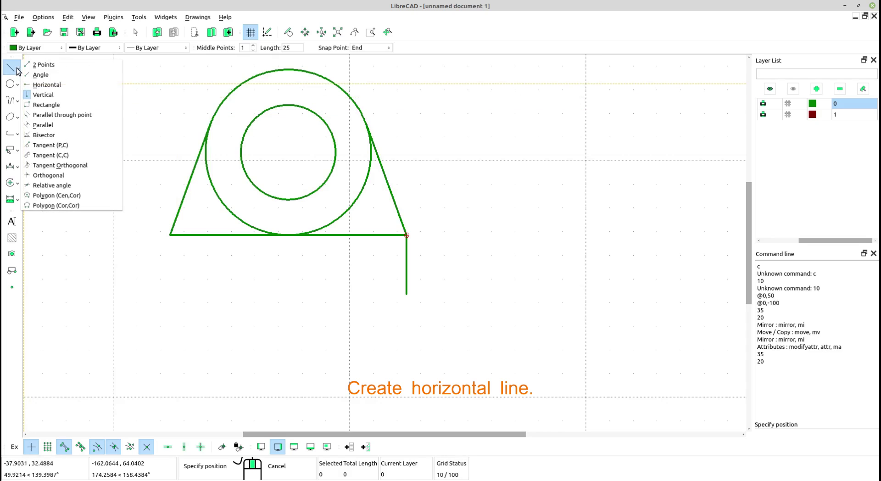
left_click(61, 85)
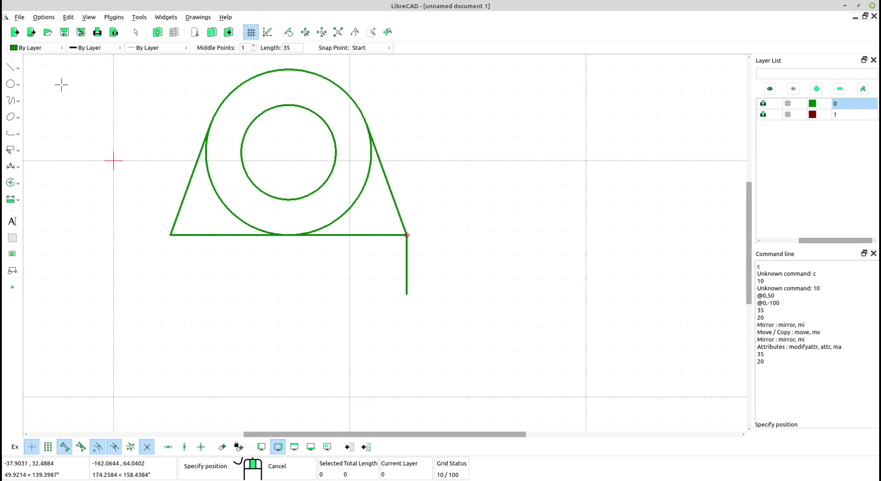
double_click(293, 49)
type("25")
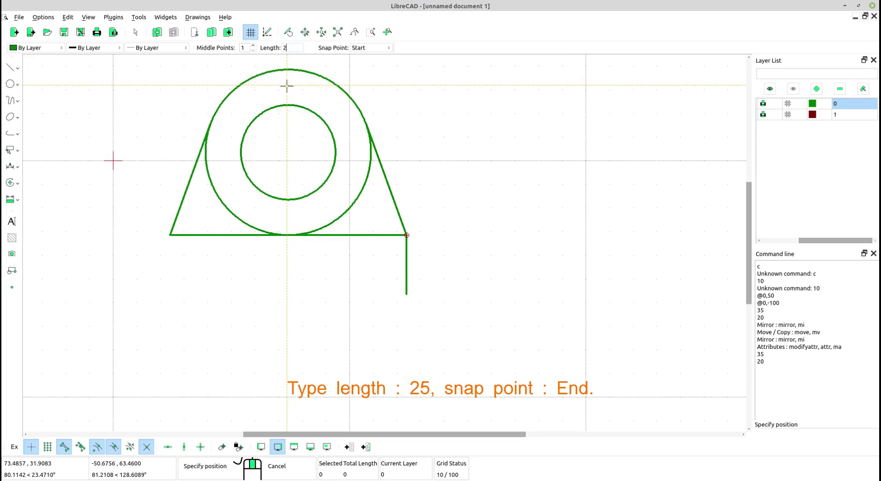
left_click(380, 49)
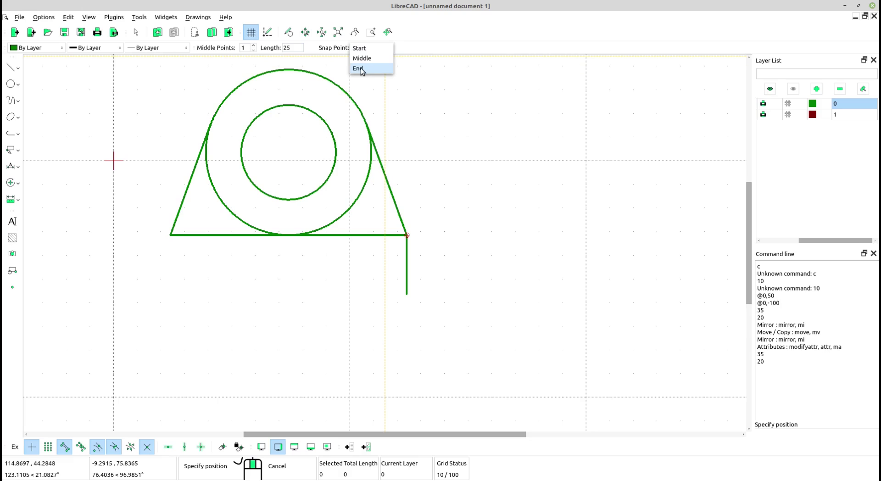
left_click(365, 69)
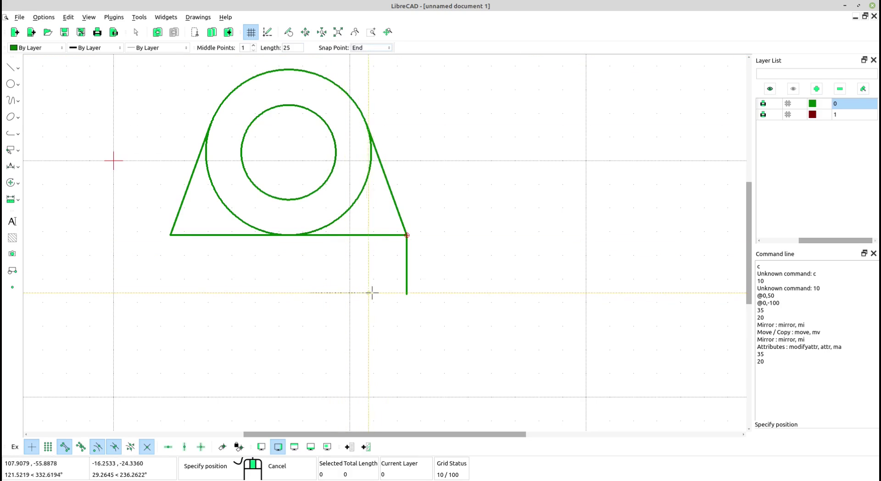
left_click(401, 294)
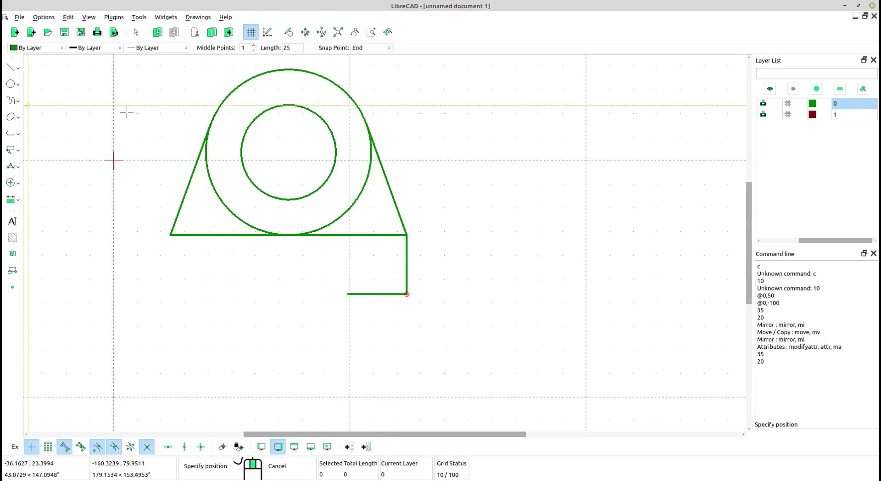
Step: Set up a 15-unit horizontal line snapped by its start point at the lower line's left end
left_click(11, 67)
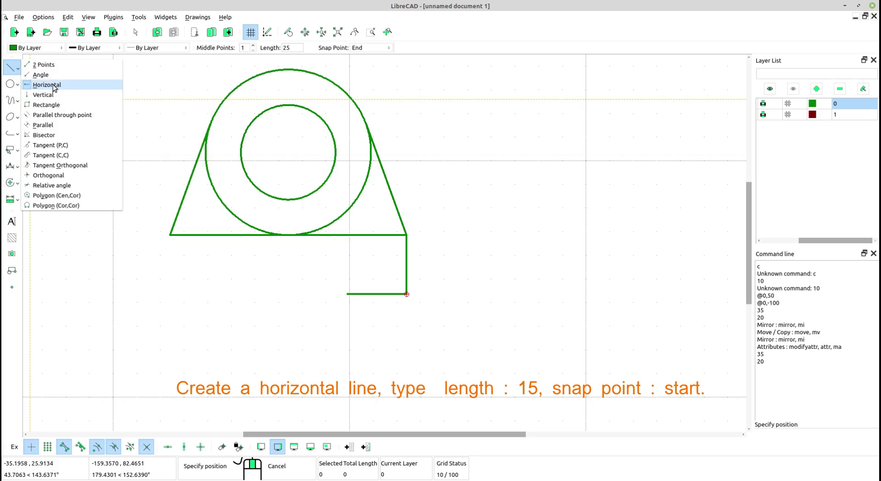
left_click(46, 84)
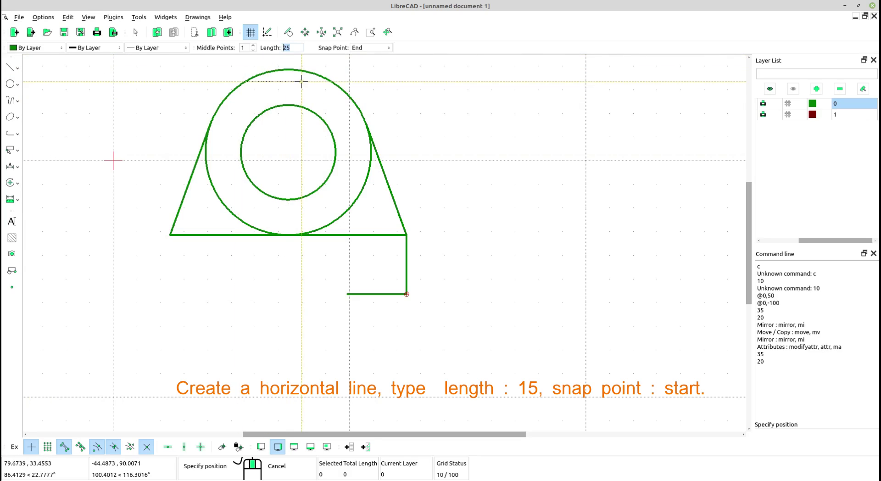
type("15")
left_click(357, 48)
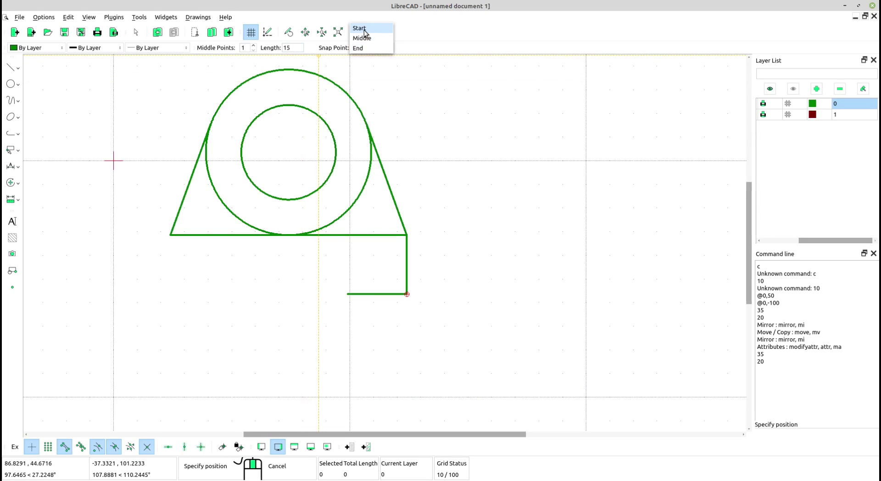
left_click(365, 30)
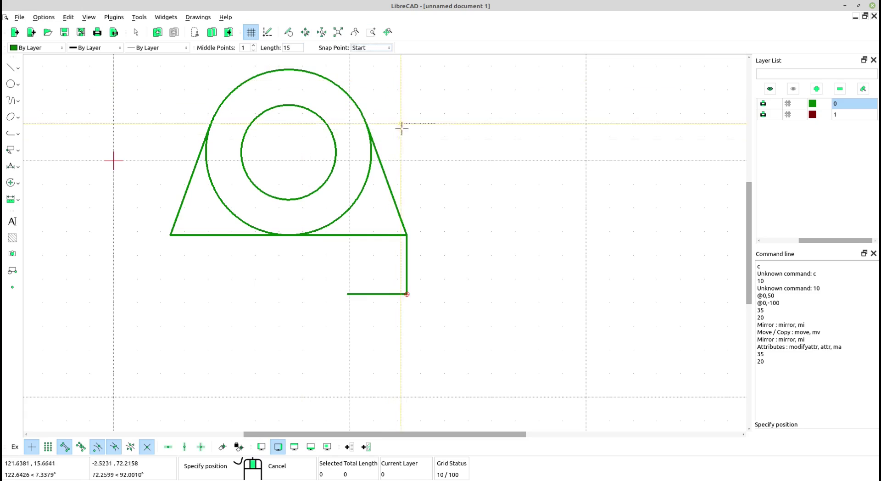
scroll(362, 269, "up", 3)
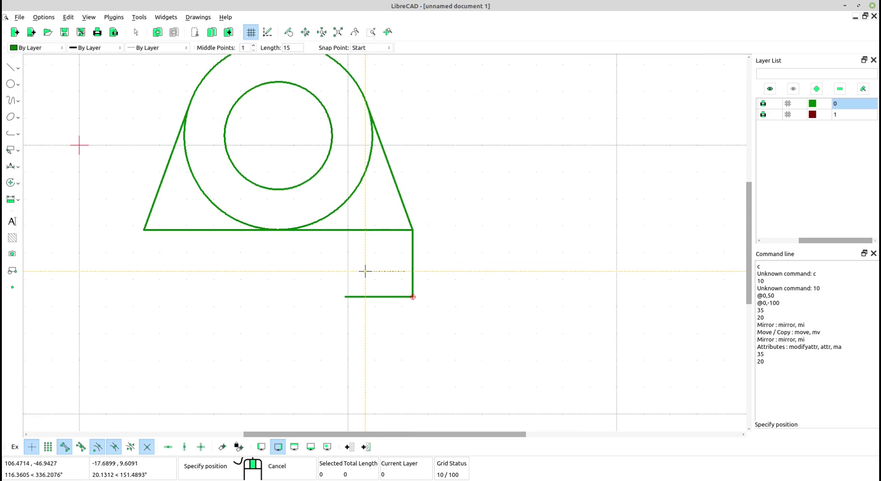
left_click(341, 303)
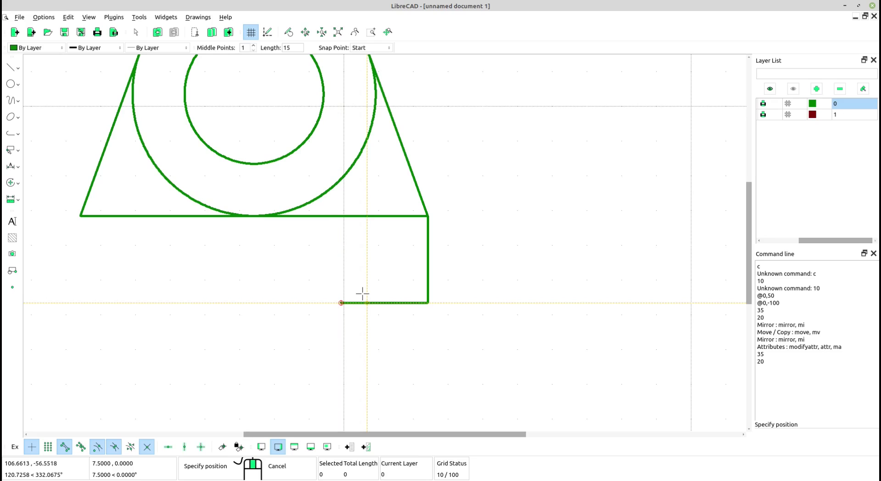
Step: Place a 15-unit vertical line, measured from its start point, on the lower block's bottom edge
left_click(19, 69)
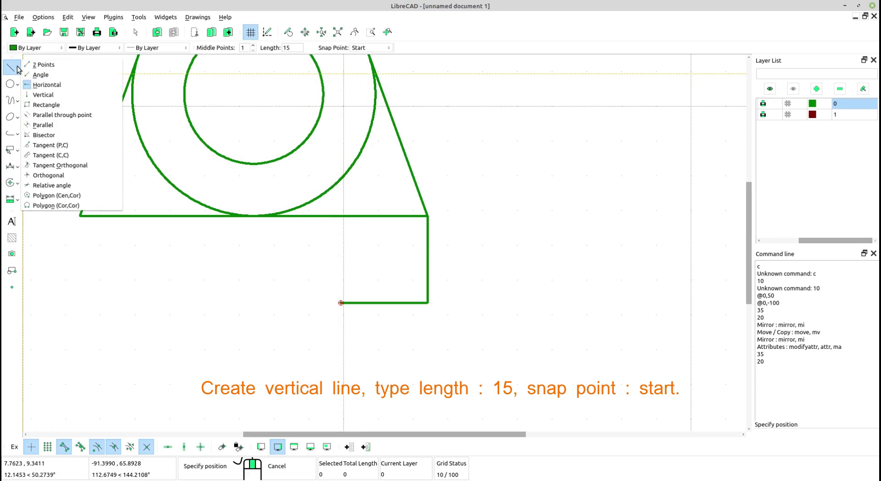
left_click(60, 95)
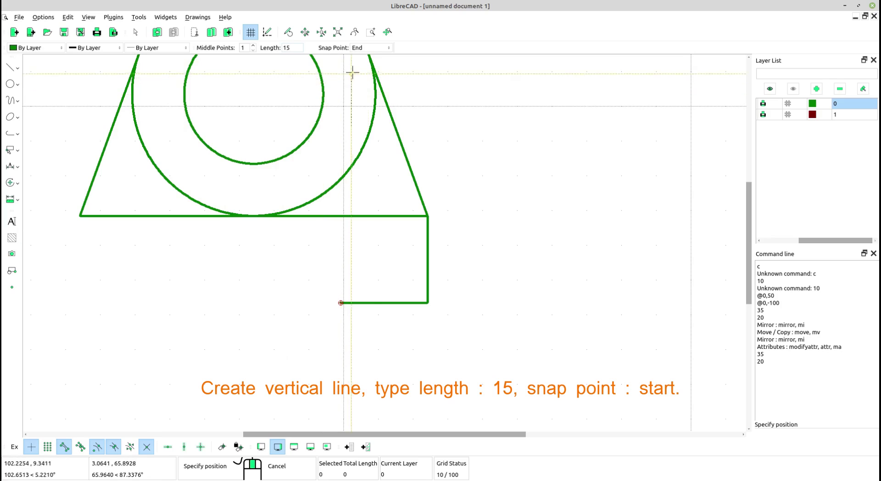
left_click(368, 47)
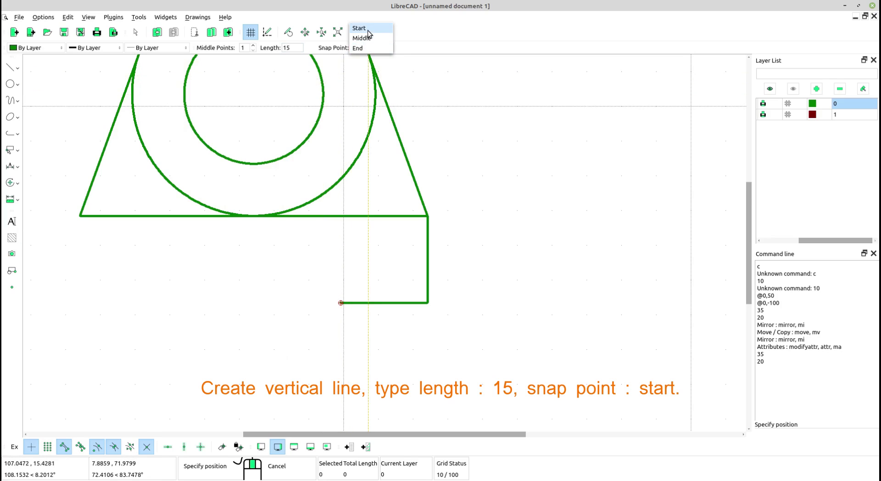
left_click(363, 29)
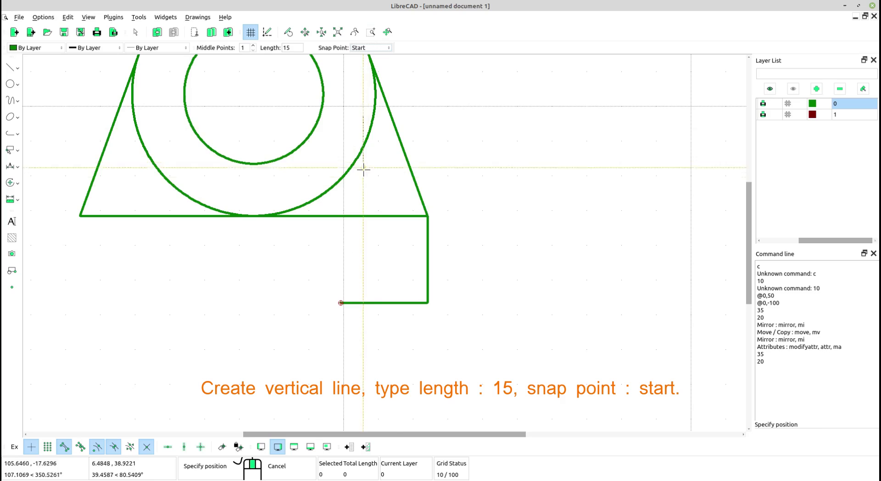
left_click(393, 303)
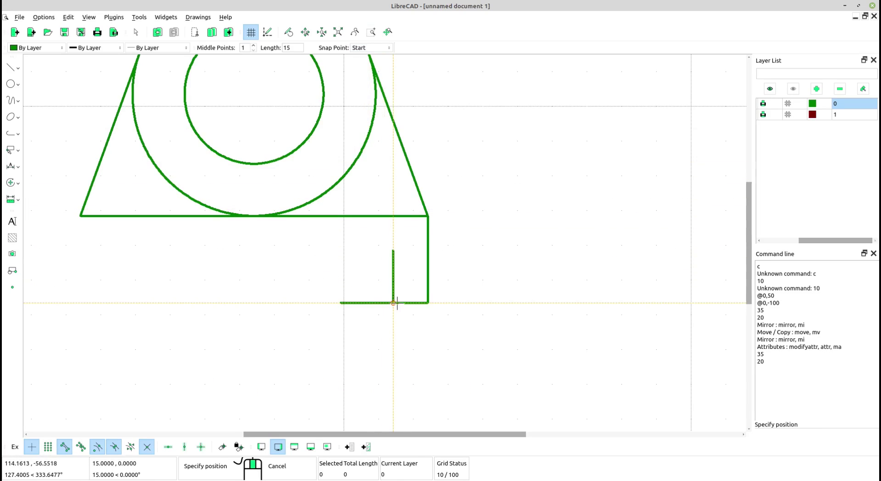
scroll(403, 295, "down", 2)
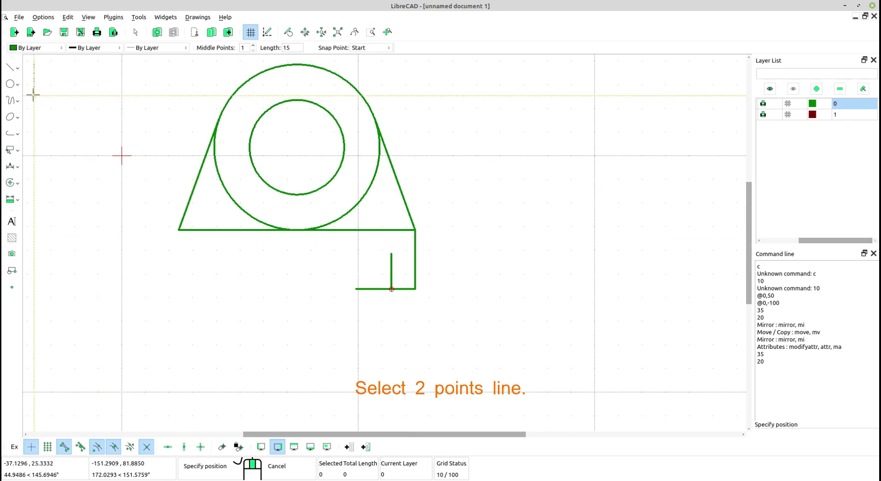
Step: Draw the hypotenuse from the bottom edge's left end to the vertical line's top
left_click(10, 69)
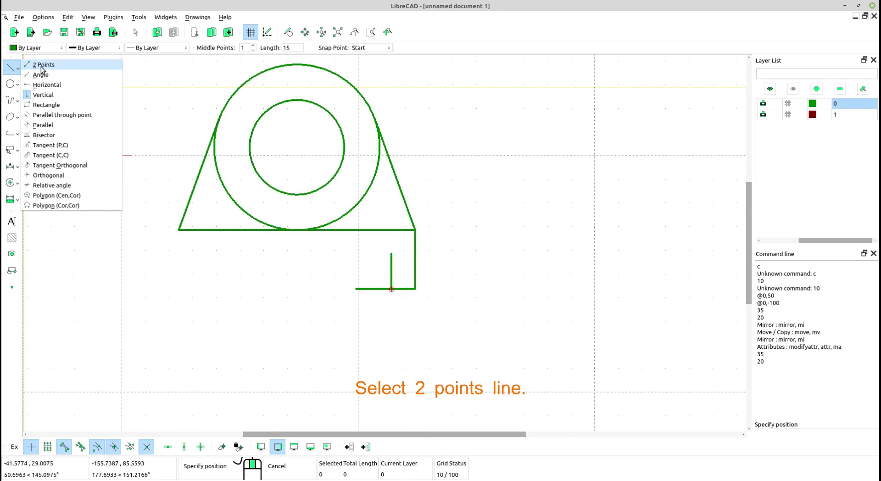
left_click(58, 67)
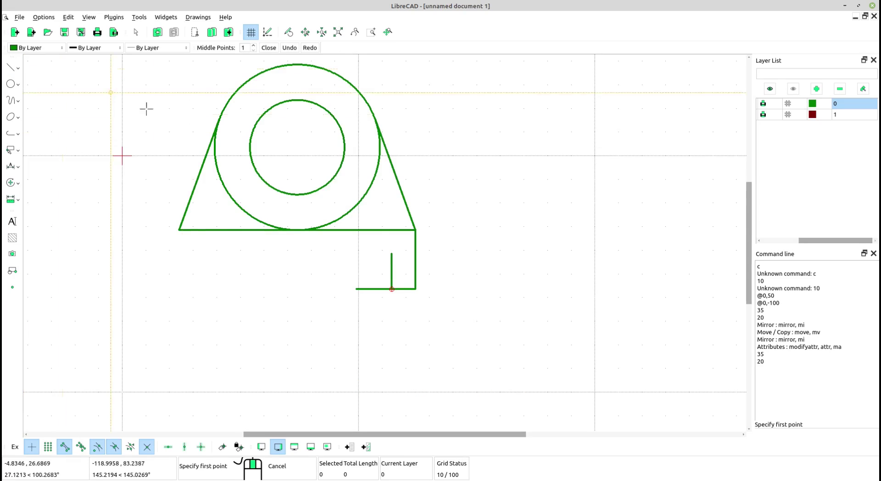
left_click(356, 289)
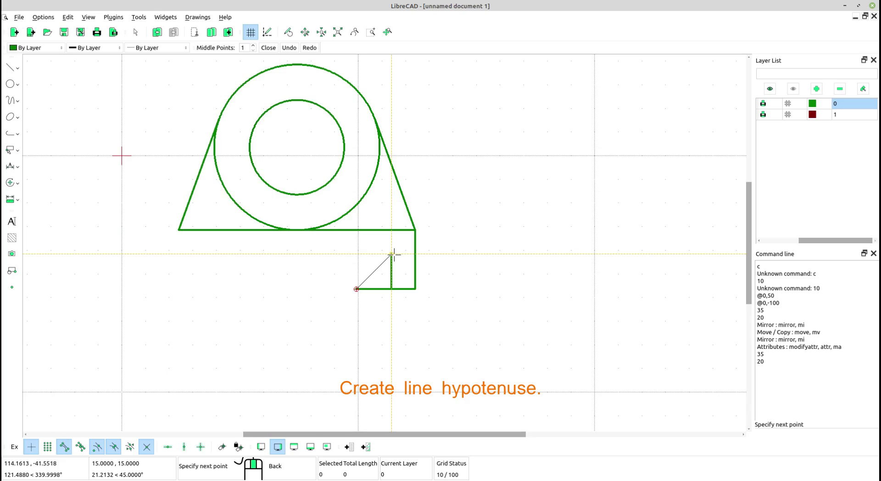
left_click(393, 254)
scroll(393, 264, "up", 5)
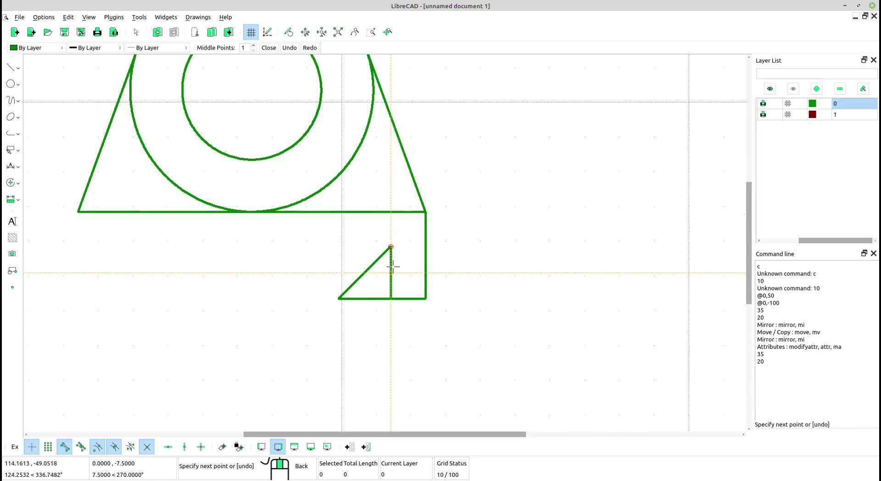
right_click(393, 266)
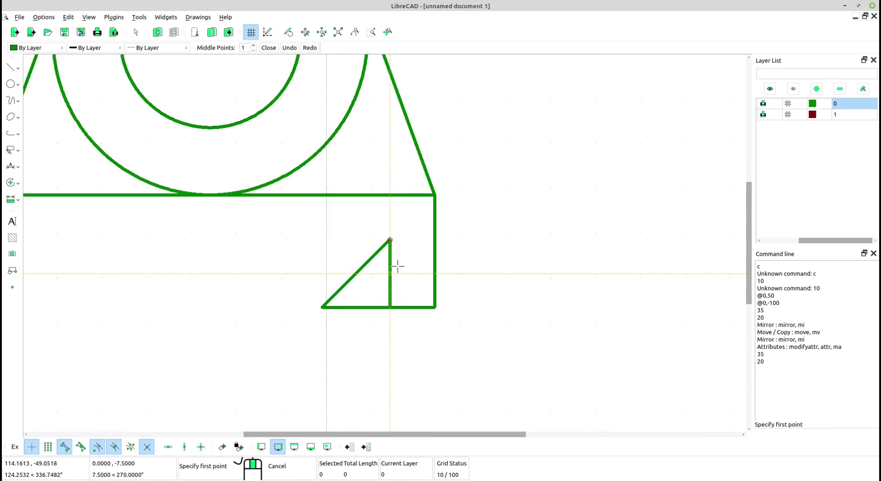
right_click(395, 262)
middle_click_drag(396, 262, 441, 299)
Step: Delete the inner vertical line, then mirror the right notch lines across the vertical centre axis, keeping the originals
left_click(428, 304)
scroll(427, 305, "down", 3)
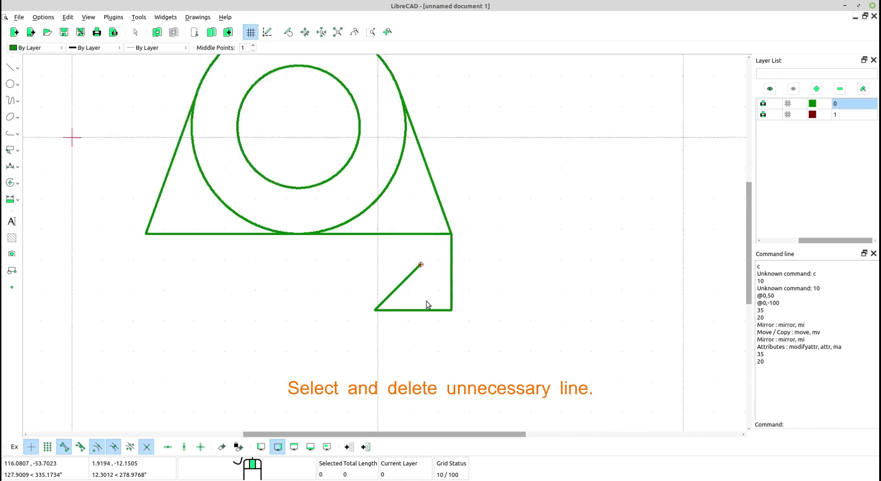
left_click_drag(536, 385, 335, 280)
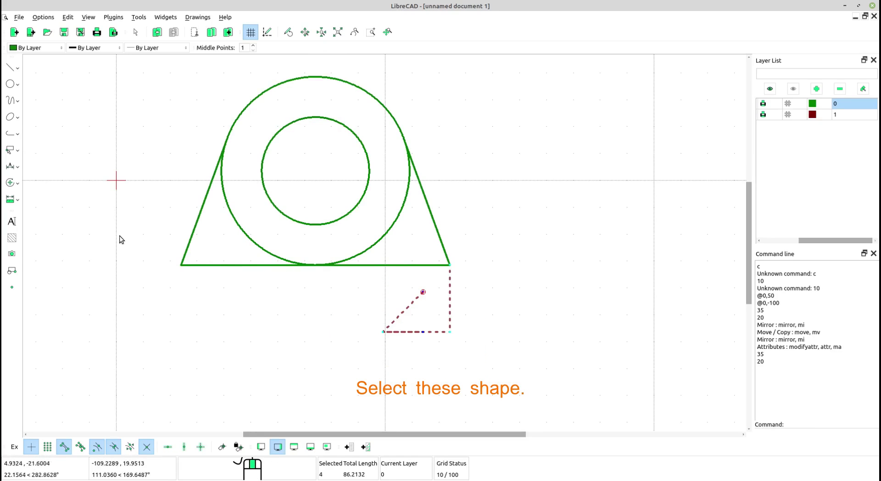
left_click(13, 184)
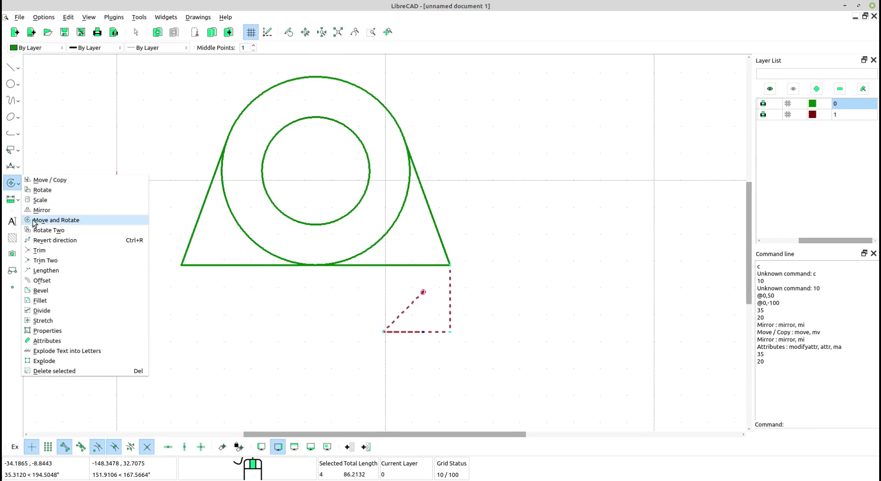
left_click(55, 212)
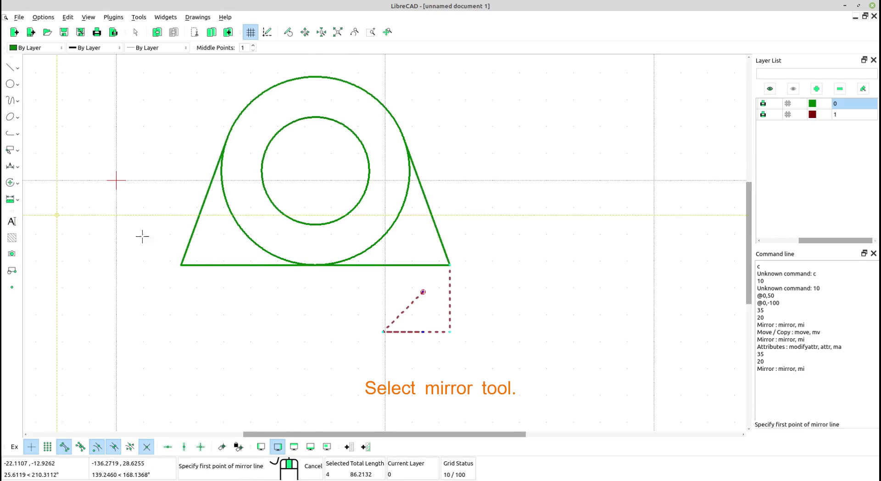
left_click(315, 264)
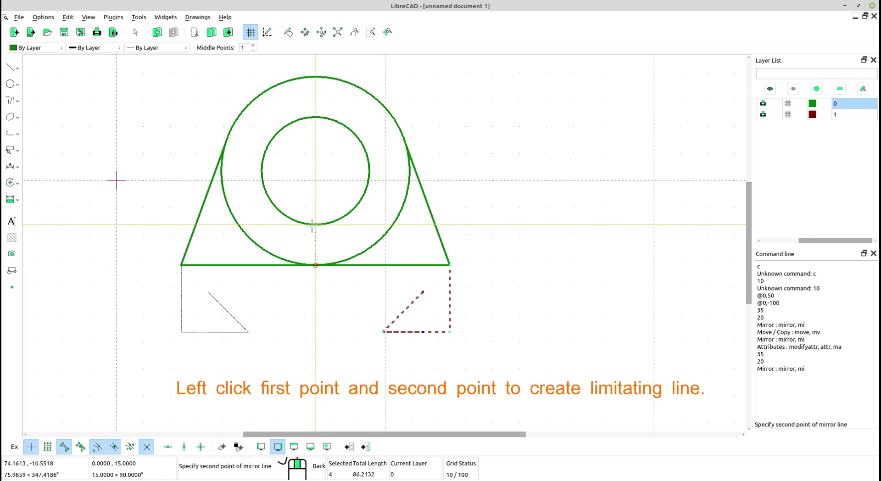
left_click(315, 223)
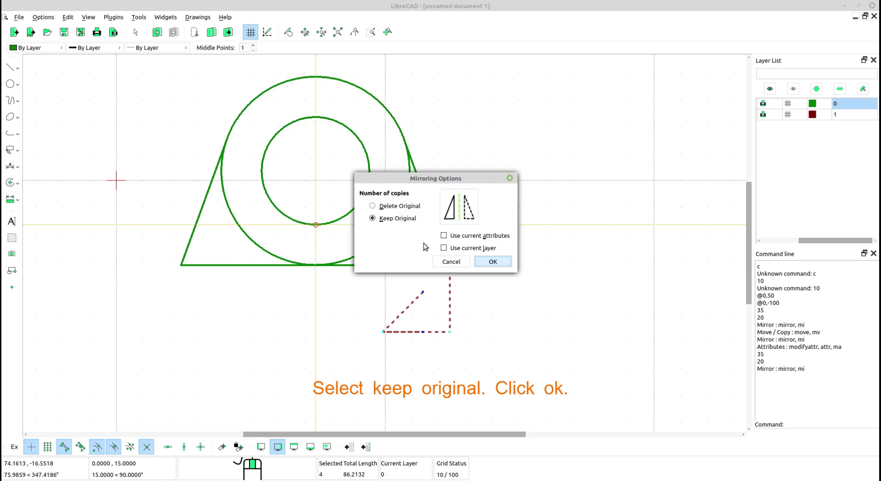
left_click(482, 262)
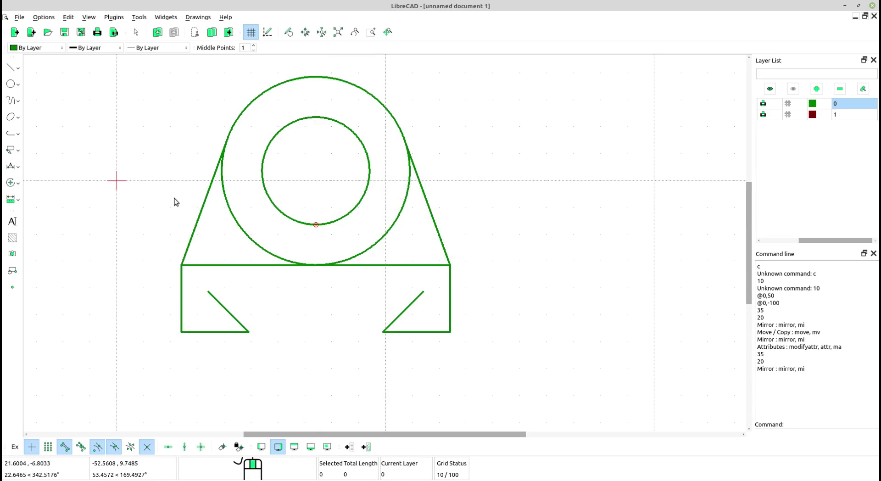
Step: Draw a two-point horizontal line from the left slant's top corner to the right slant's top corner
left_click(10, 68)
left_click(18, 68)
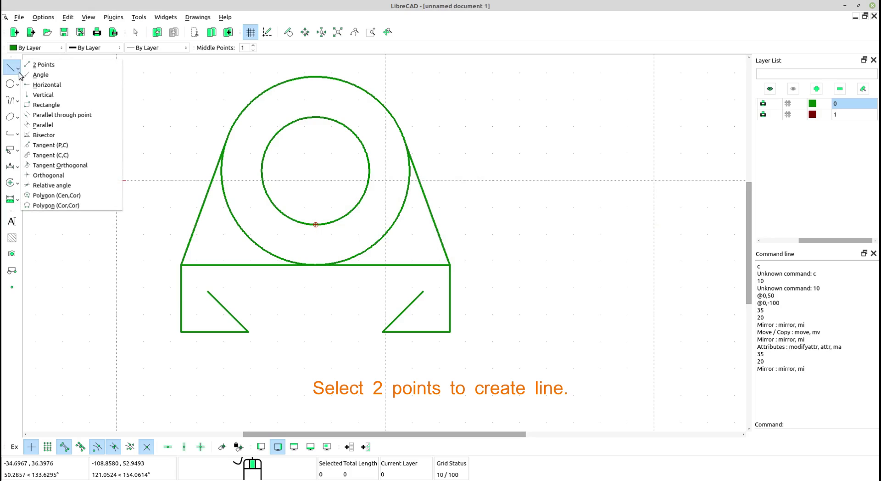
left_click(44, 65)
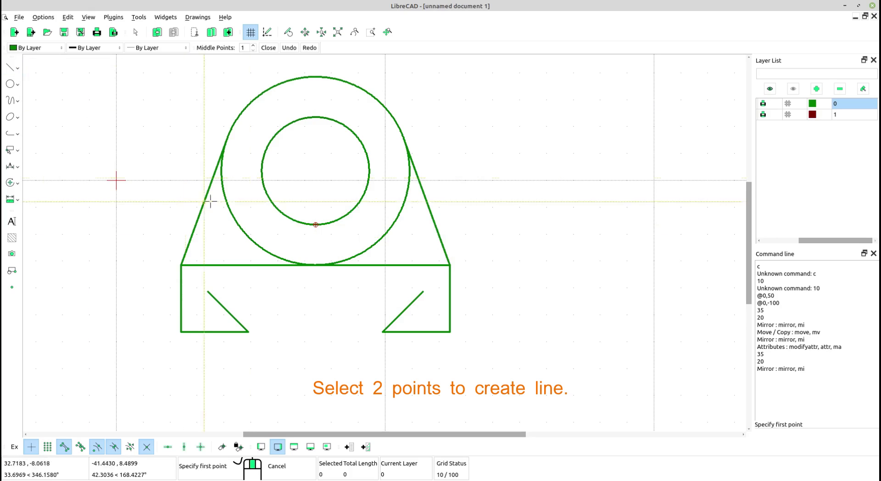
left_click(216, 288)
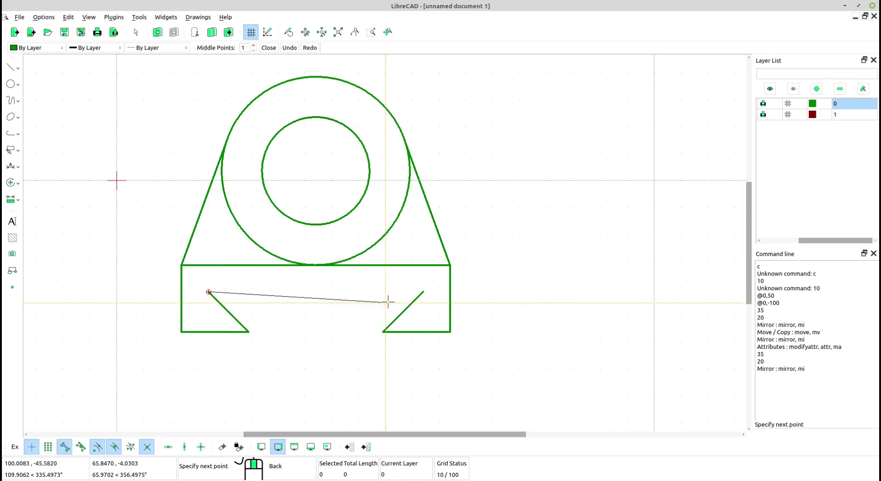
left_click(421, 293)
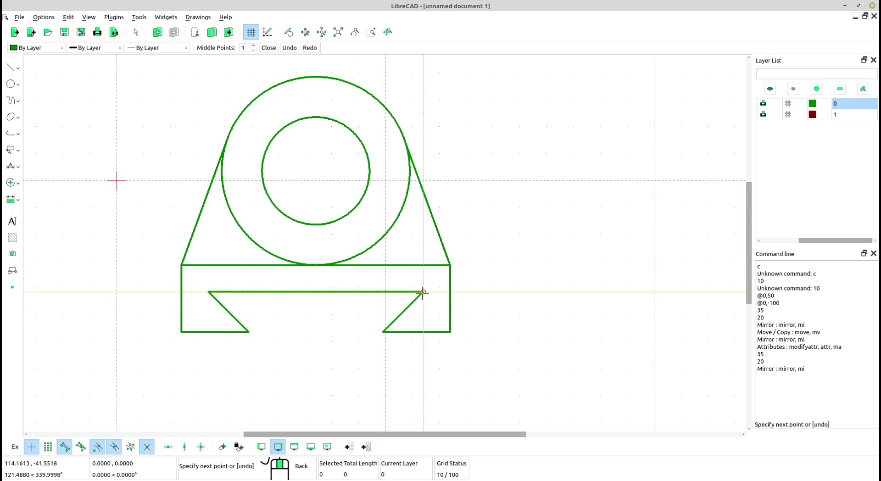
scroll(421, 293, "down", 2)
scroll(413, 294, "up", 2)
middle_click_drag(409, 299, 403, 325)
right_click(427, 288)
middle_click_drag(426, 287, 447, 281)
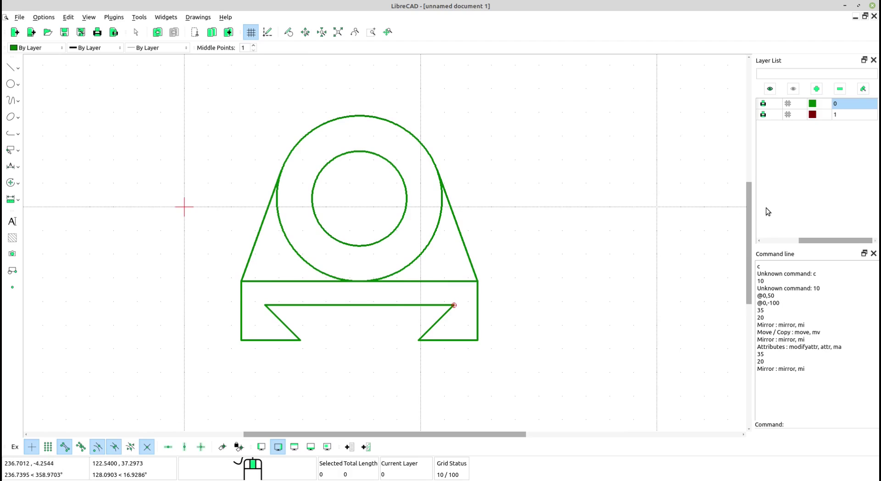
Step: On layer 1, add radius dimensions of 20.0000 to the inner circle and 35.0000 to the outer circle
left_click(846, 116)
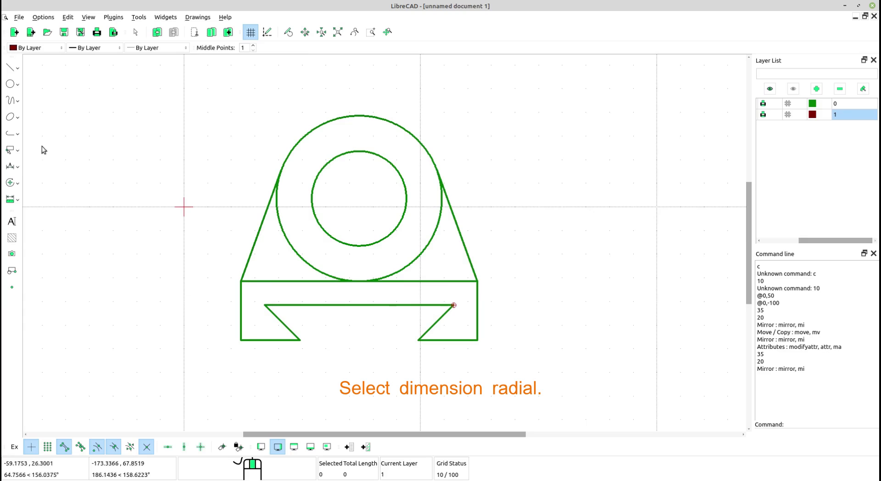
left_click(17, 168)
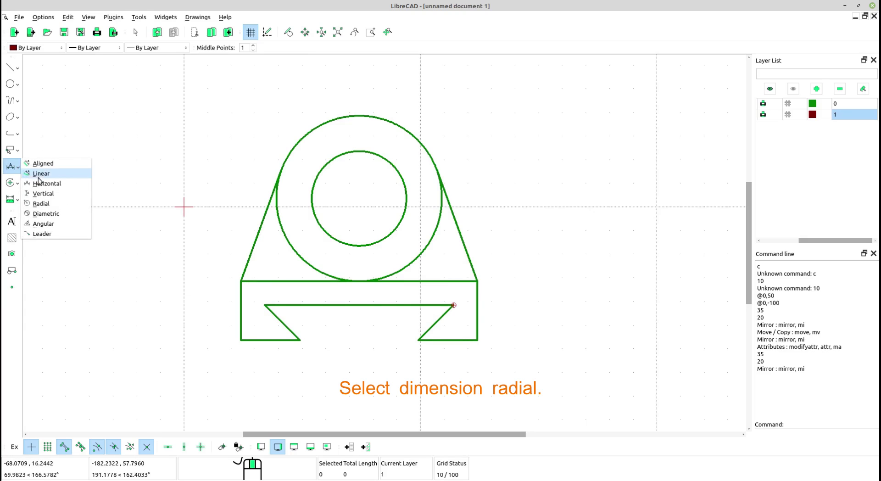
left_click(50, 205)
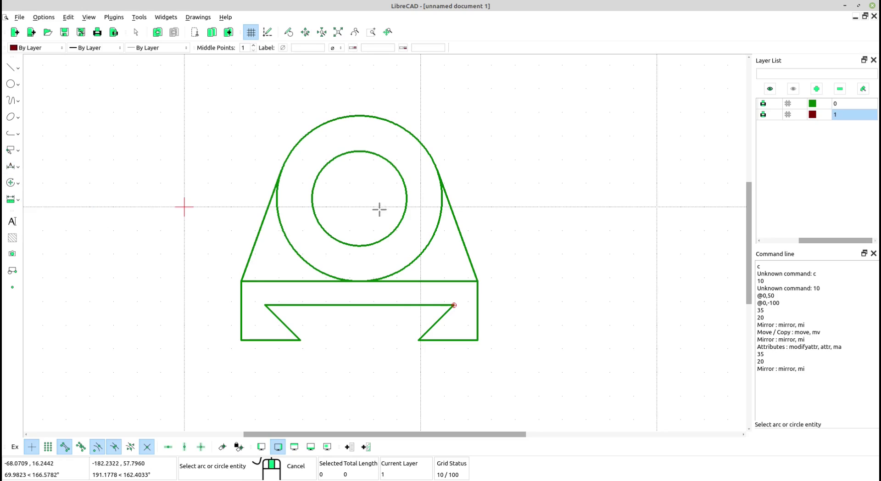
left_click(399, 169)
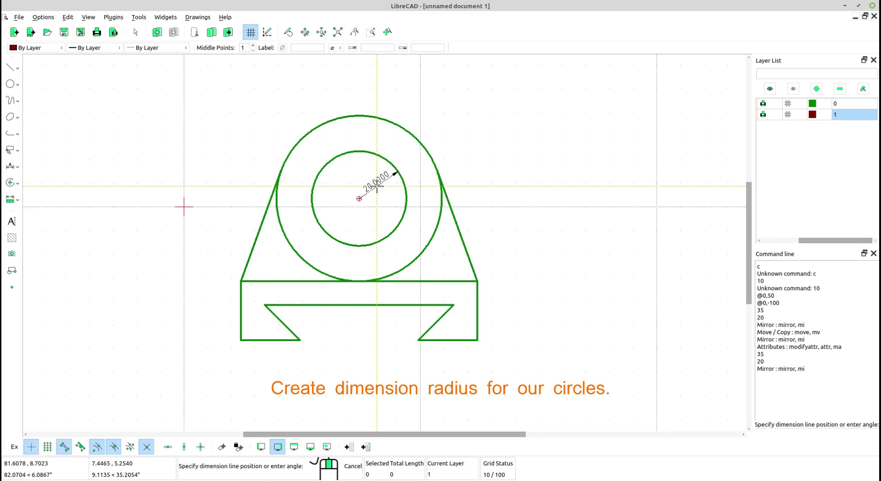
left_click(376, 186)
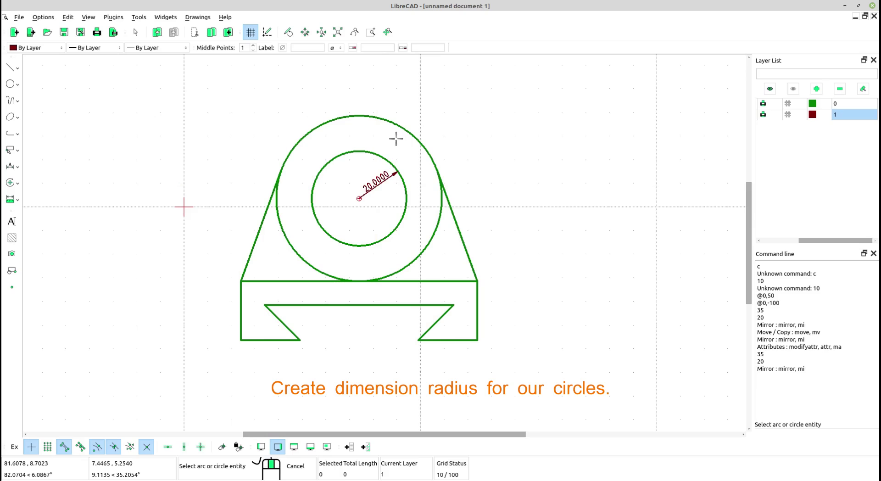
left_click(385, 122)
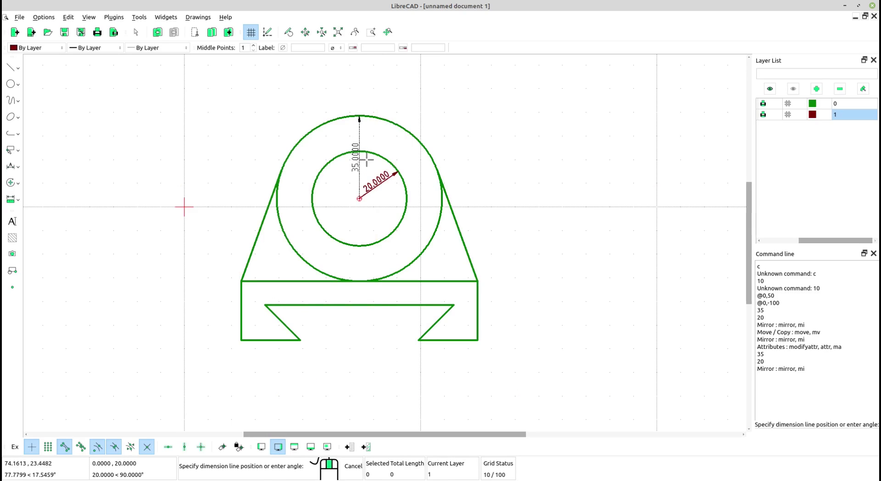
left_click(414, 192)
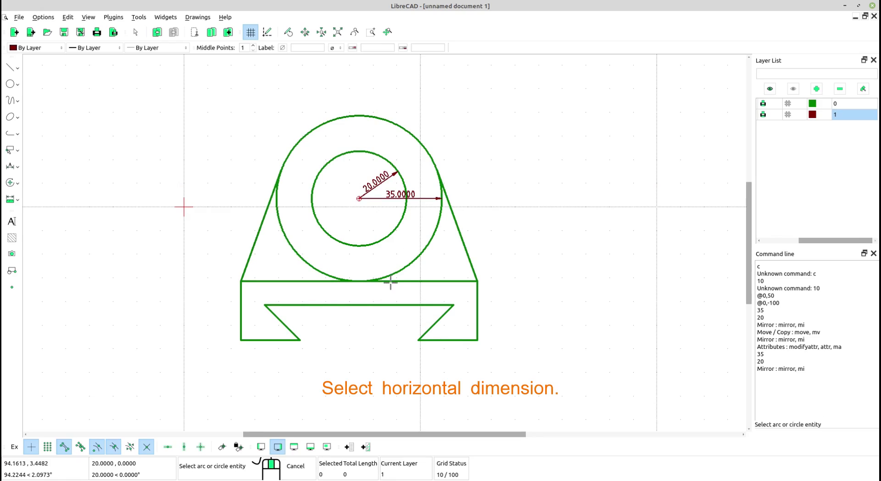
Step: Place horizontal dimensions below the part: 100.0000 between the base's bottom corners and 50.0000 across the notch
left_click(10, 182)
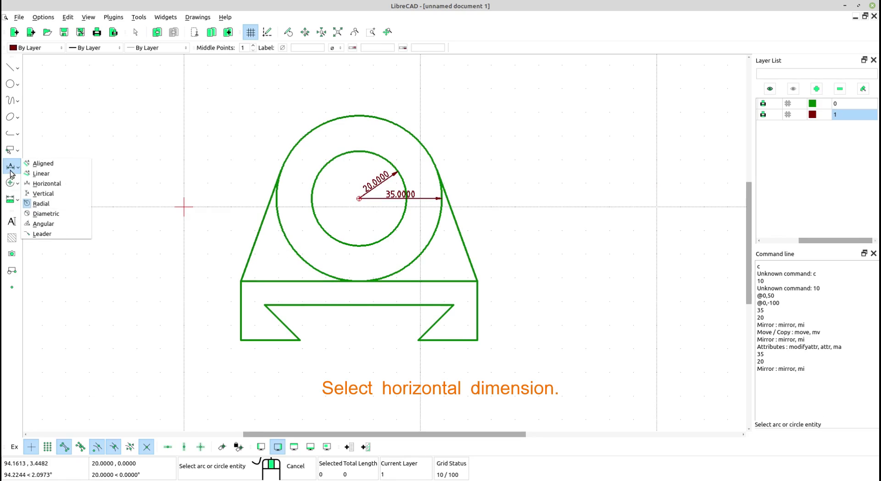
left_click(38, 183)
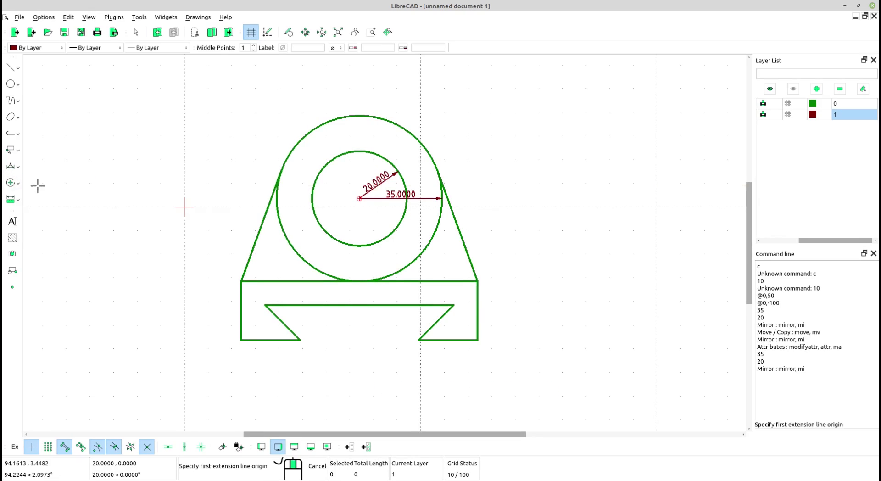
left_click(237, 344)
left_click(476, 344)
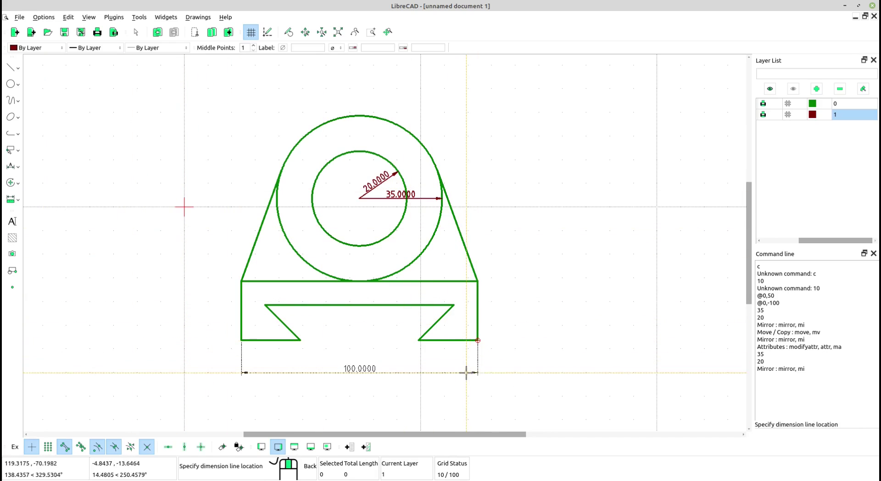
left_click(461, 385)
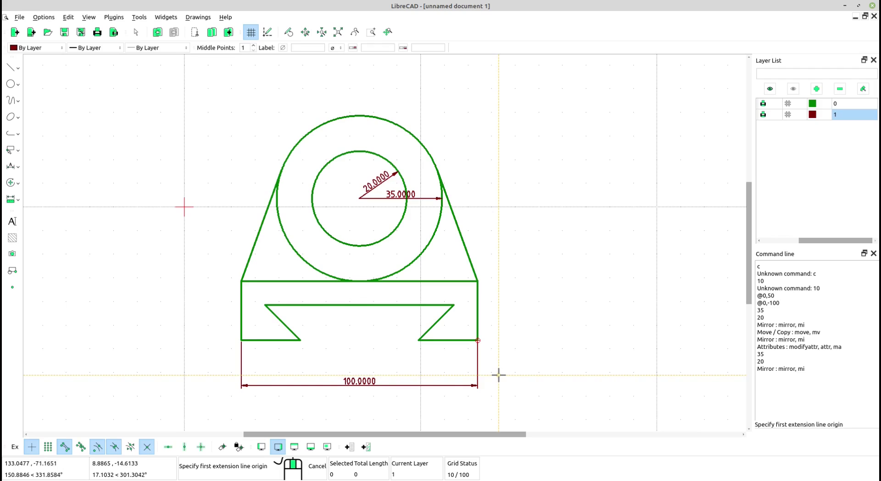
left_click(299, 341)
left_click(416, 343)
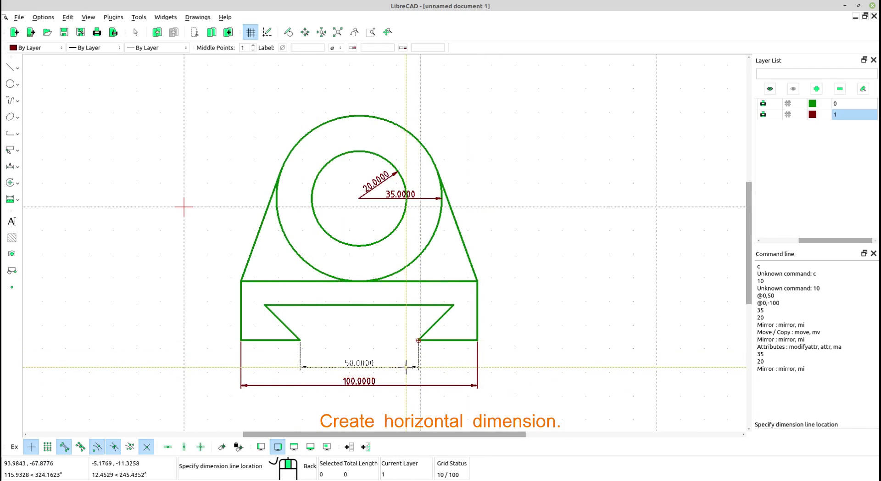
left_click(404, 367)
middle_click_drag(387, 351, 372, 280)
scroll(372, 280, "down", 1)
middle_click_drag(383, 329, 413, 285)
right_click(482, 271)
middle_click_drag(482, 273, 464, 313)
middle_click_drag(469, 283, 462, 323)
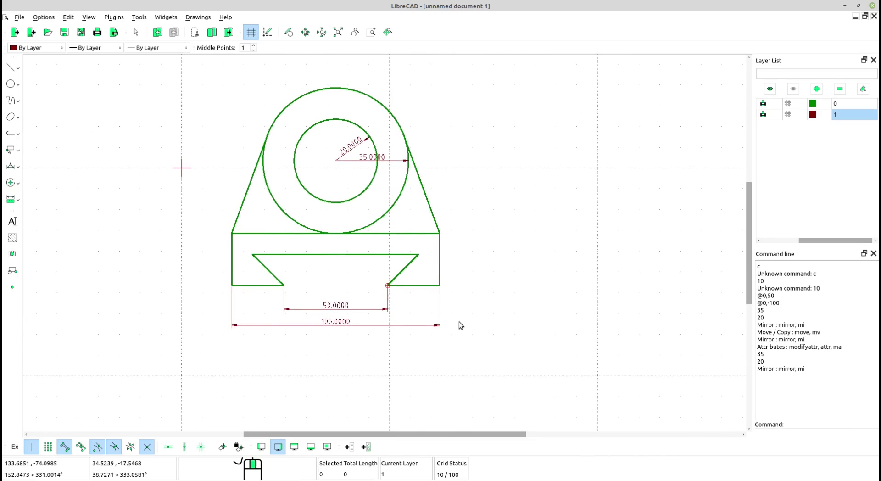
Step: On the block's right side, add vertical dimensions of 25.0000 for its height and 35.0000 up to the circle centre
left_click(18, 167)
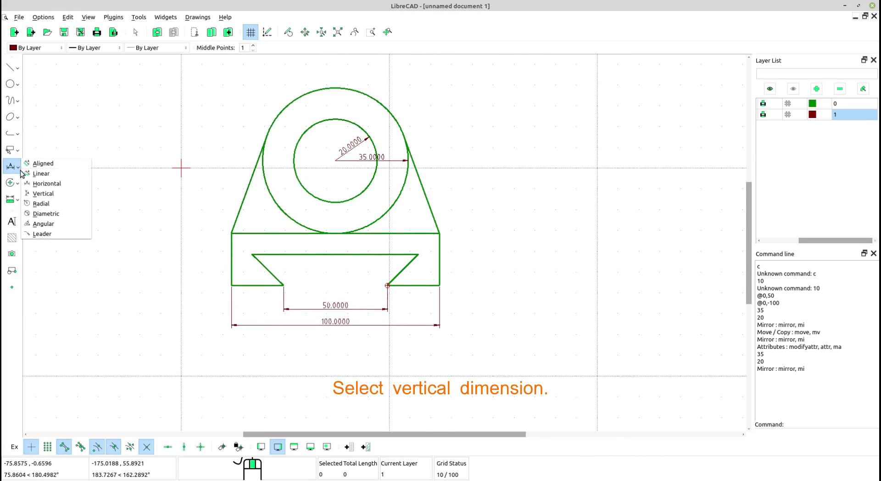
left_click(40, 194)
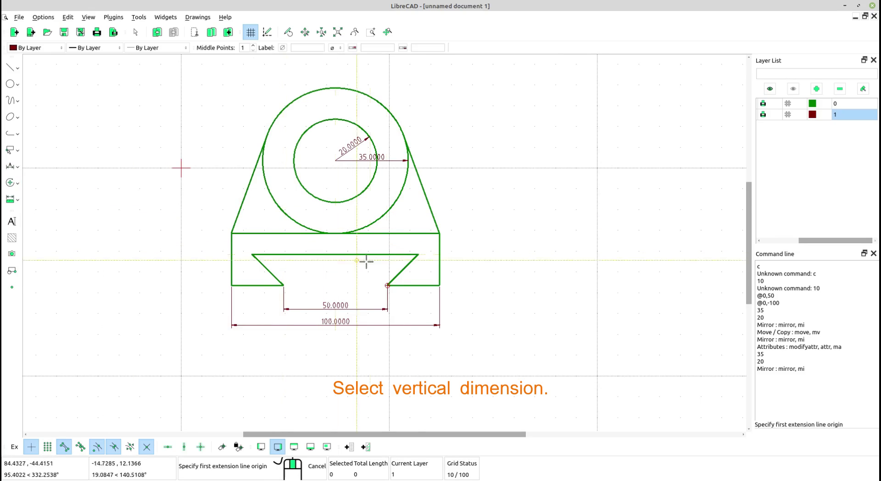
left_click(440, 285)
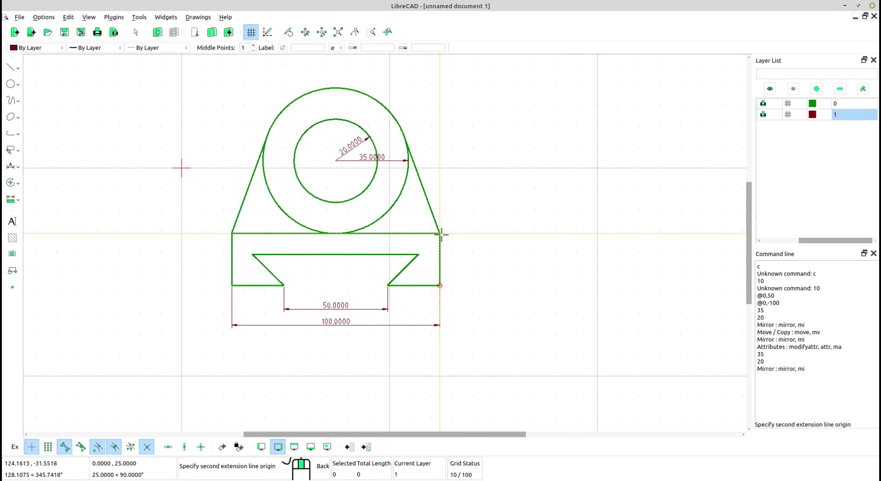
left_click(440, 234)
left_click(477, 250)
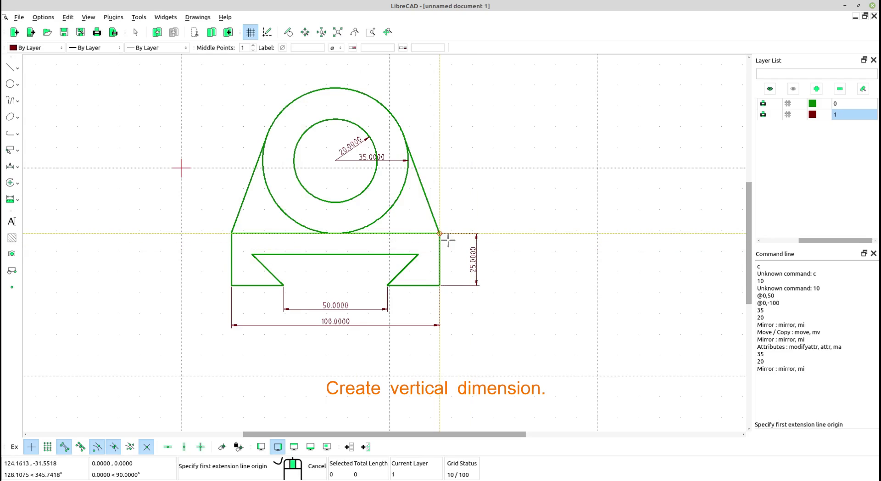
left_click(440, 234)
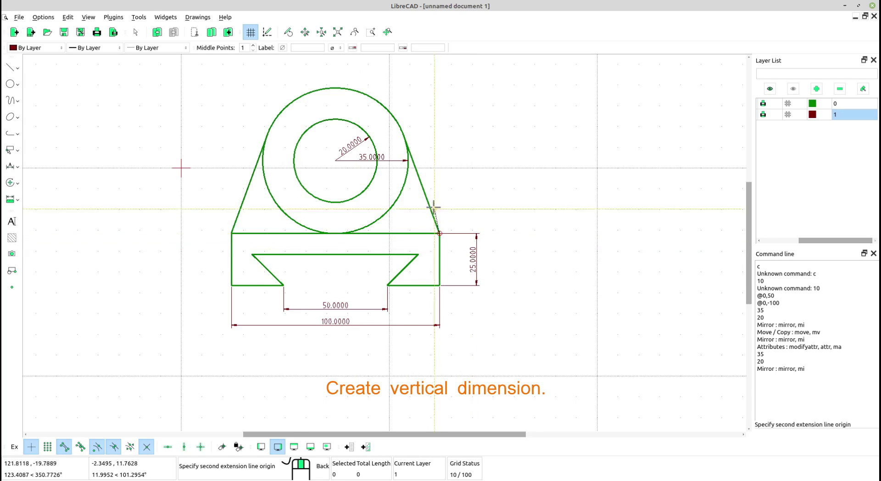
left_click(335, 160)
left_click(468, 182)
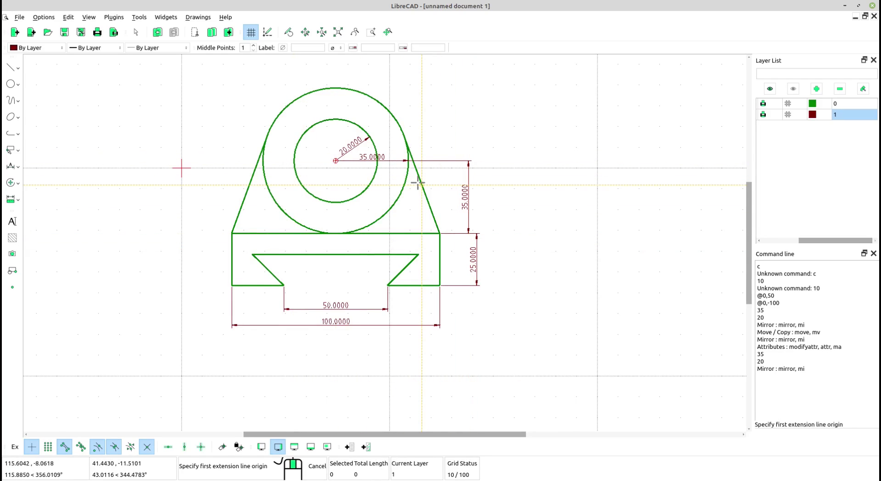
scroll(495, 194, "down", 1)
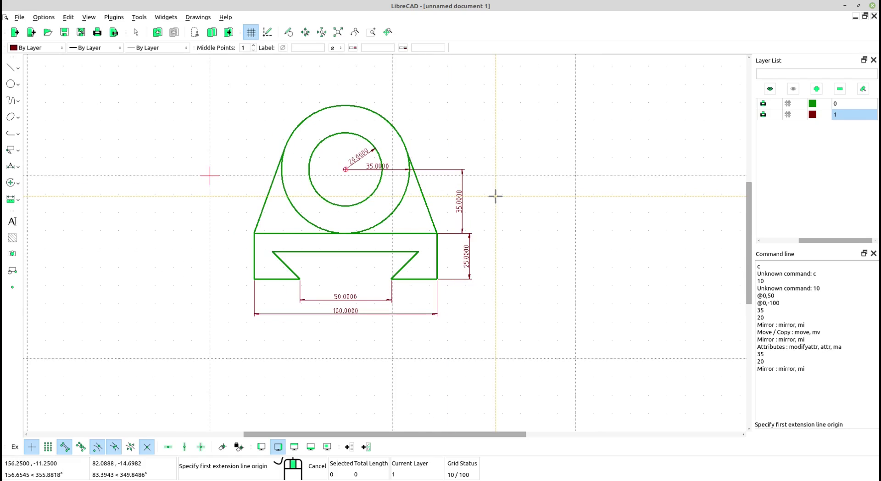
scroll(354, 223, "up", 3, "ctrl")
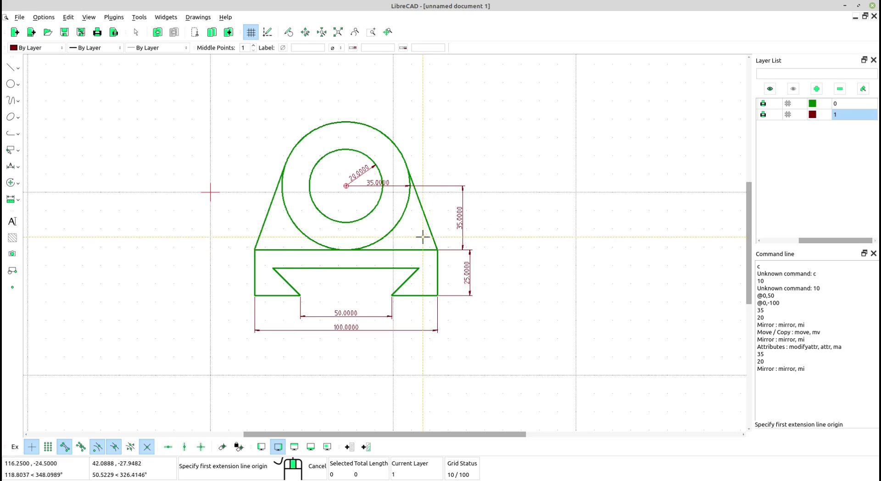
scroll(418, 242, "up", 2)
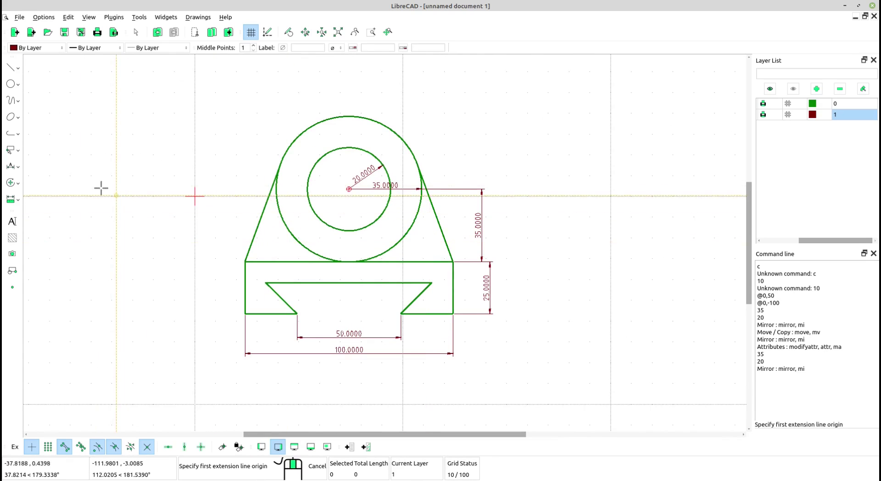
Step: Dimension the outer circle's 70.0000 width between its left and right edge points, placed above the circle
left_click(17, 167)
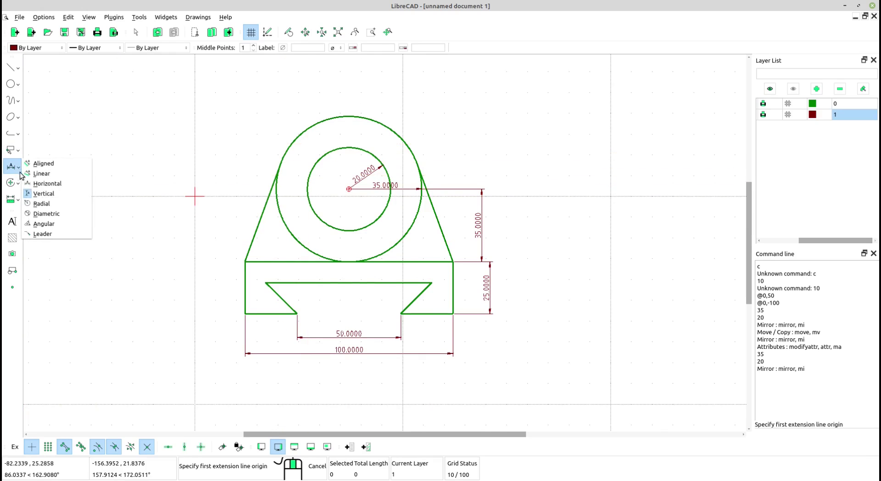
left_click(37, 183)
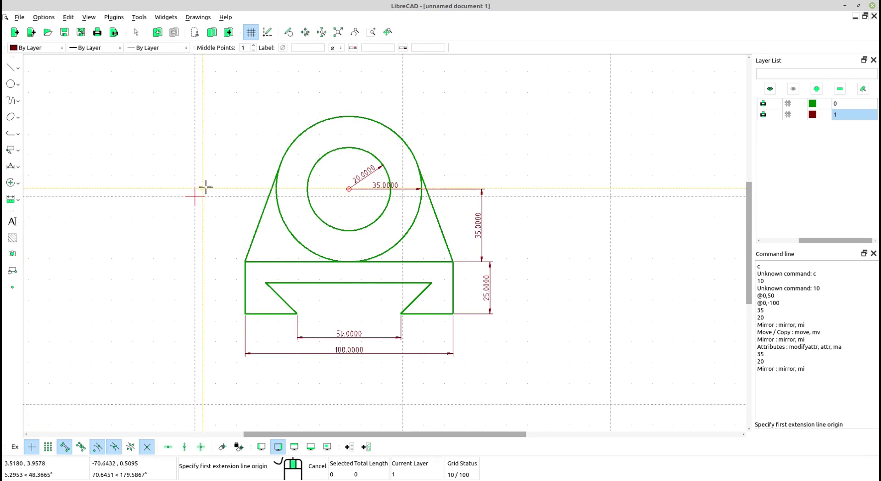
left_click(277, 192)
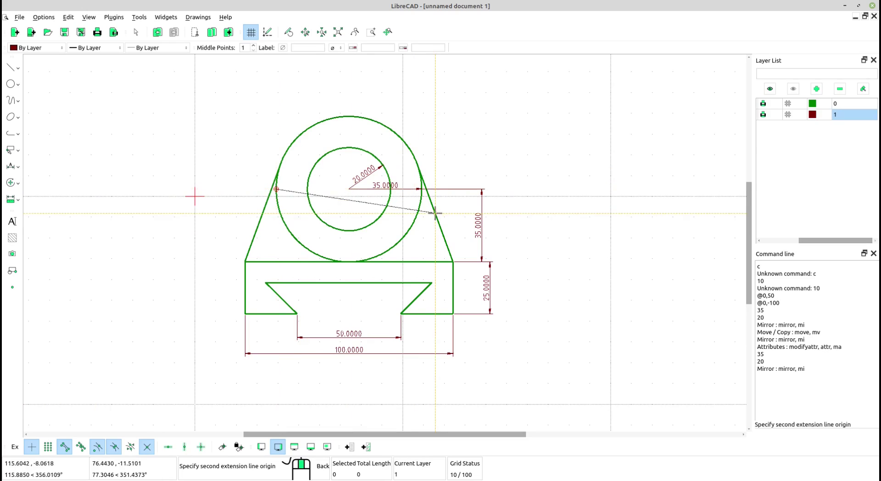
left_click(423, 192)
left_click(415, 80)
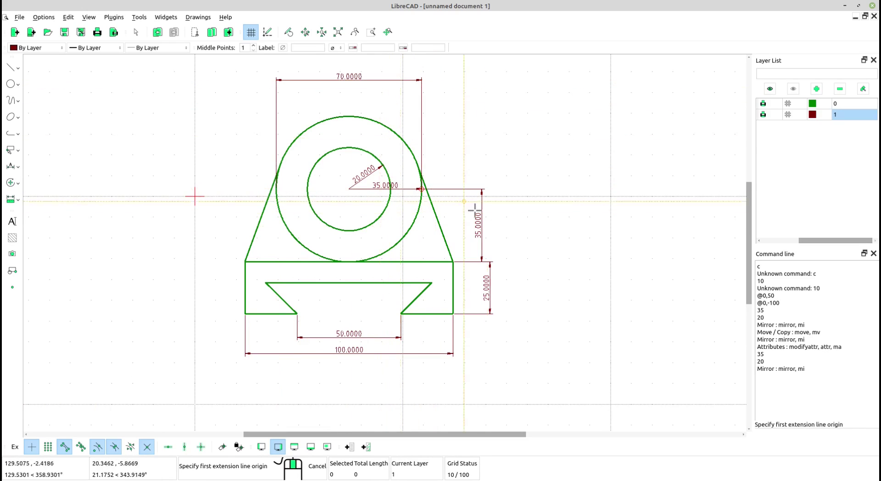
scroll(457, 268, "down", 2)
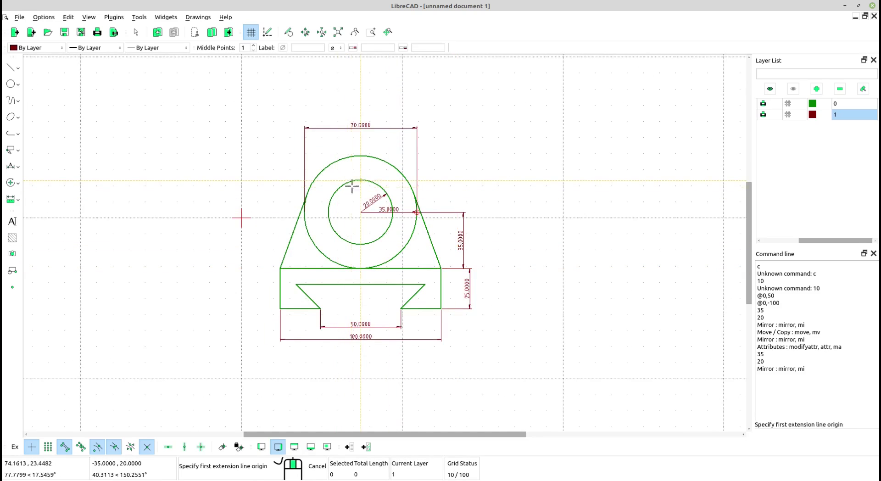
left_click(327, 214)
right_click(480, 207)
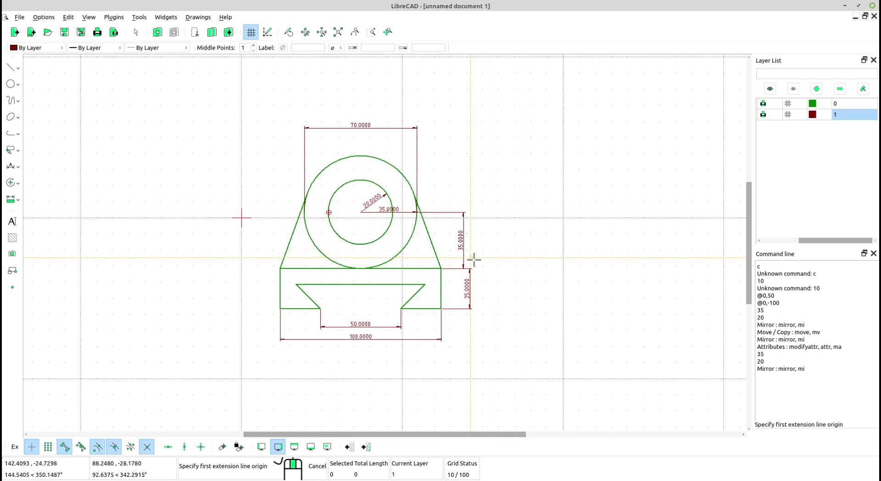
scroll(516, 299, "up", 1)
scroll(519, 289, "down", 1)
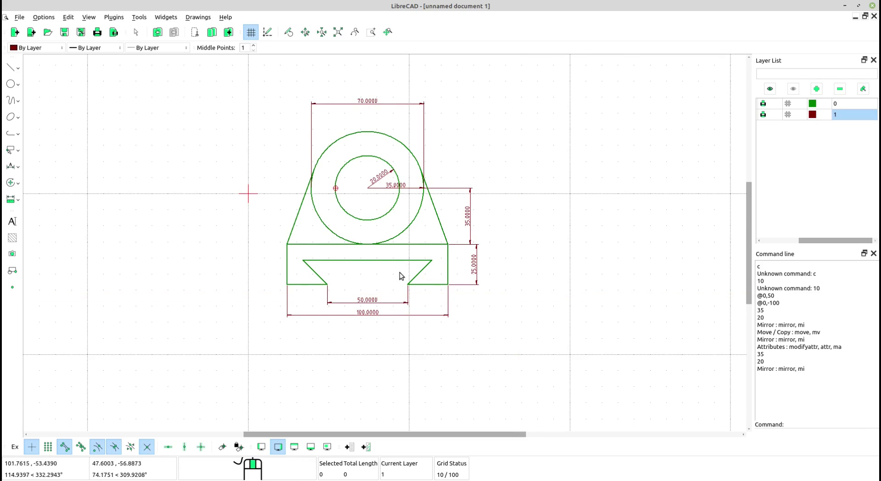
scroll(407, 265, "up", 3)
middle_click_drag(406, 273, 404, 315)
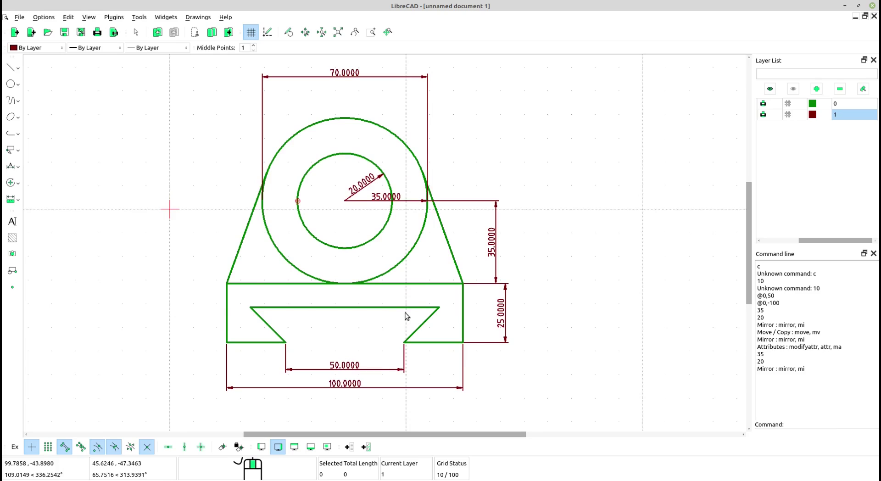